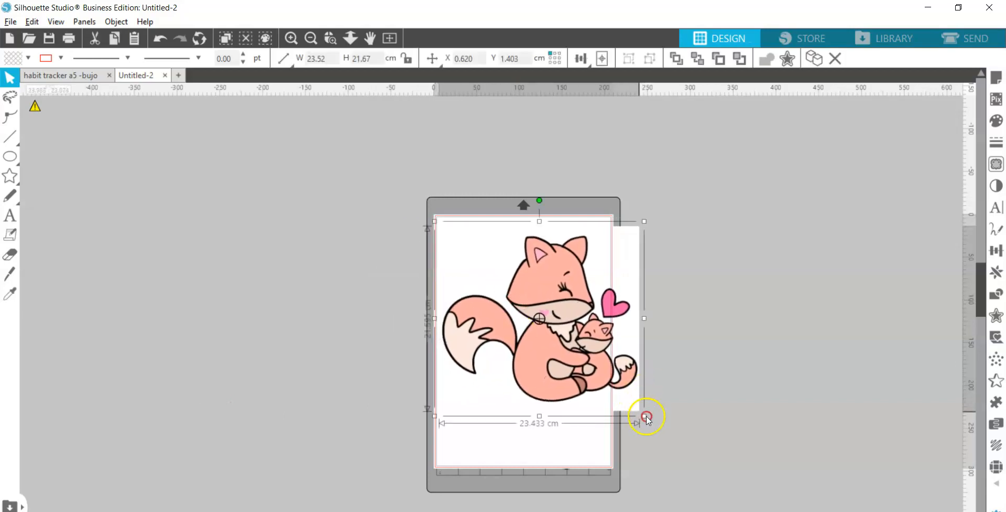
Scale the fox picture down to about 19.4 cm wide to fit the page and check its cut lines in the send view.
drag(645, 416, 611, 383)
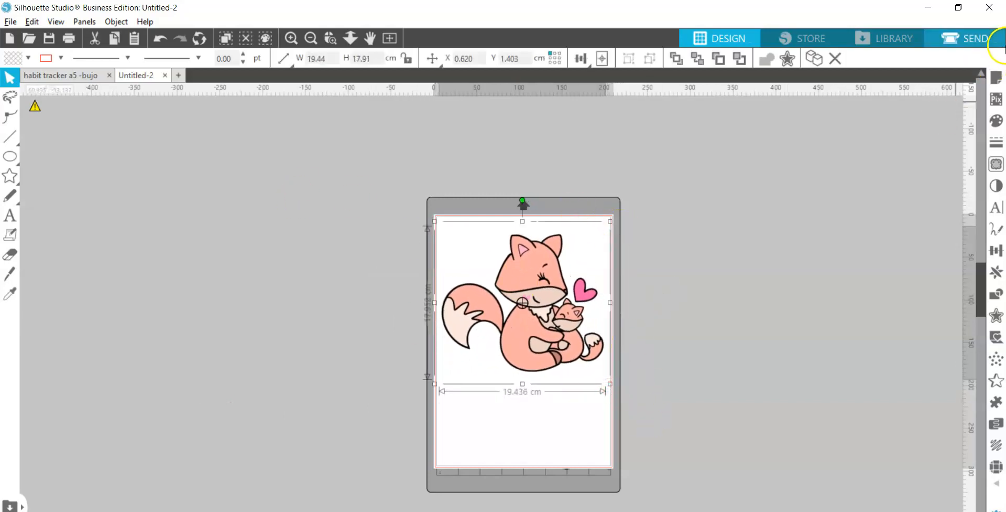
click(977, 44)
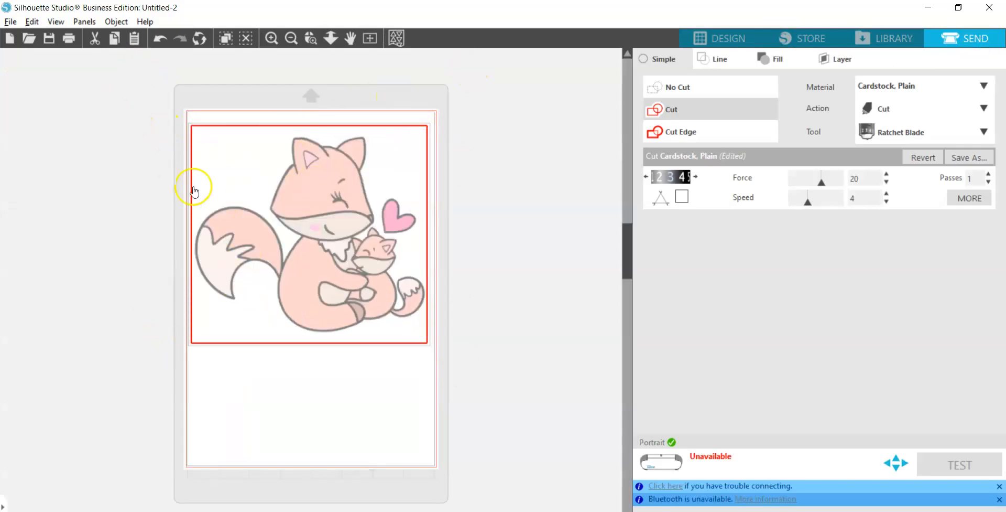
click(726, 39)
Move the fox picture off the page into the empty workspace to the left of the cutting mat.
drag(596, 220, 383, 217)
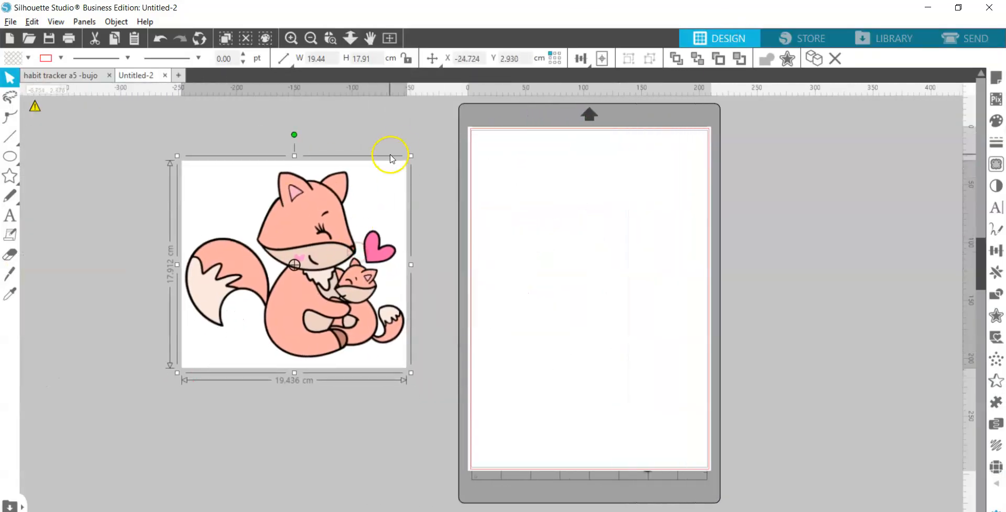
drag(405, 185, 439, 169)
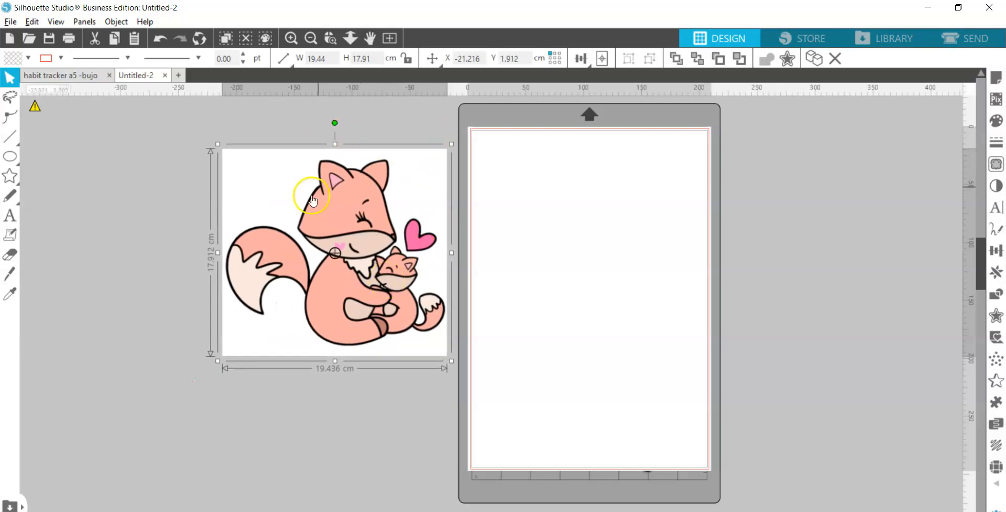
click(507, 299)
scroll(329, 237, up, 1)
drag(353, 249, 348, 250)
click(451, 262)
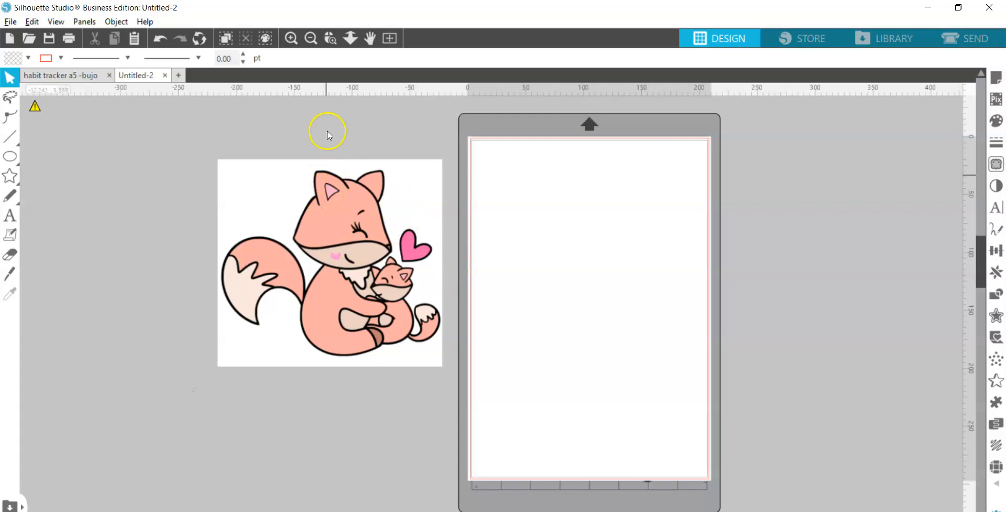
Define a trace area enclosing the whole fox picture.
click(294, 37)
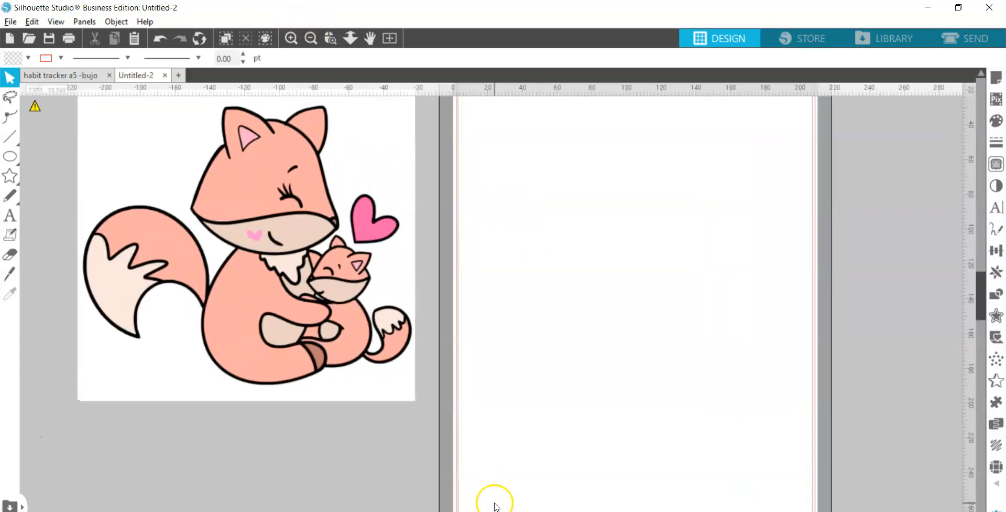
scroll(512, 400, left, 2)
scroll(512, 400, up, 2)
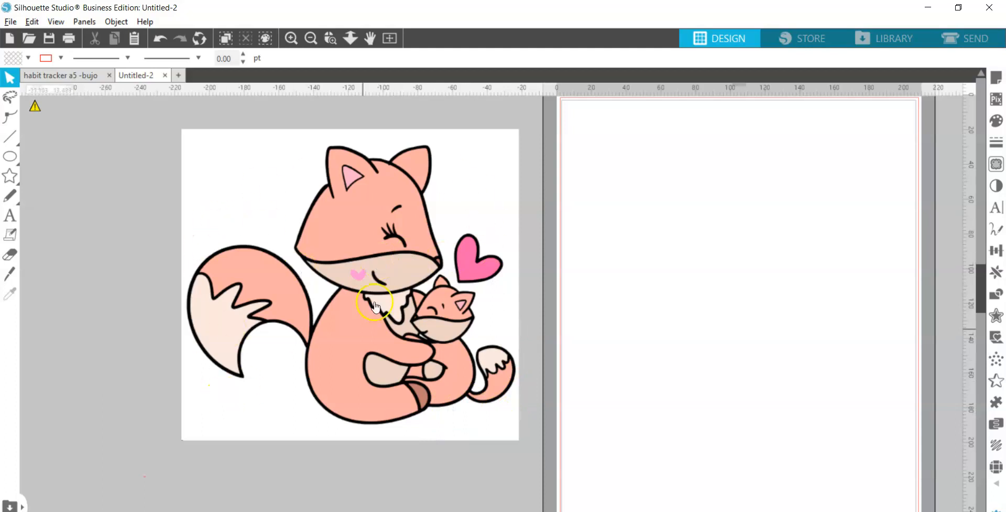
drag(452, 195, 454, 202)
click(454, 200)
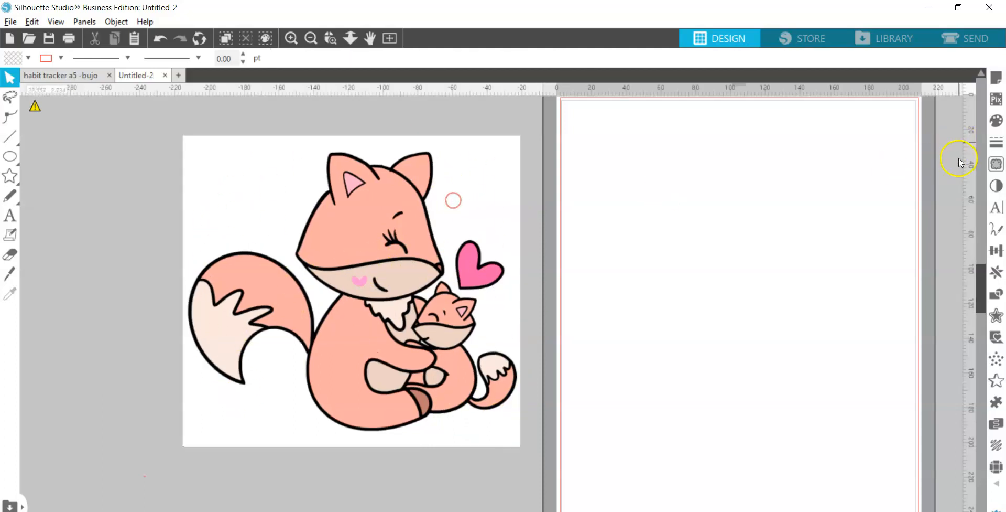
click(995, 165)
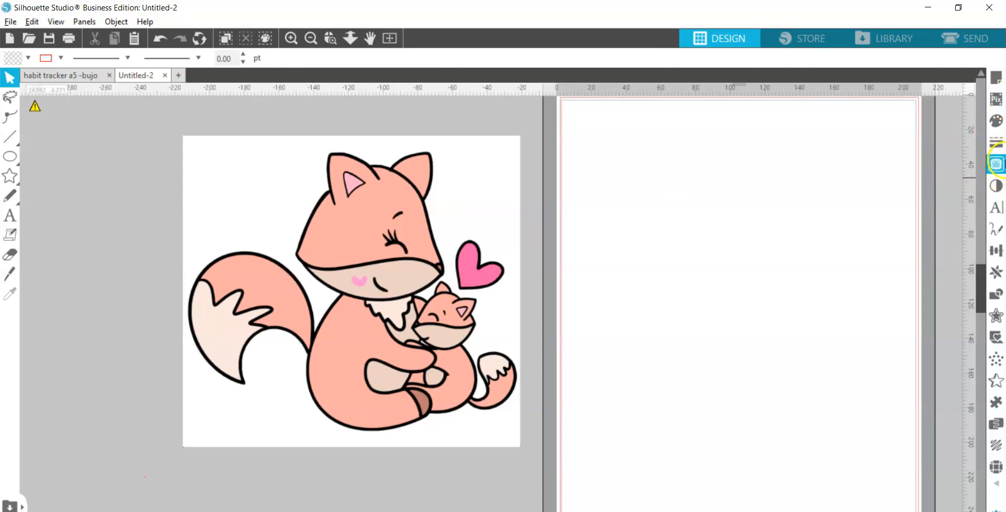
click(998, 165)
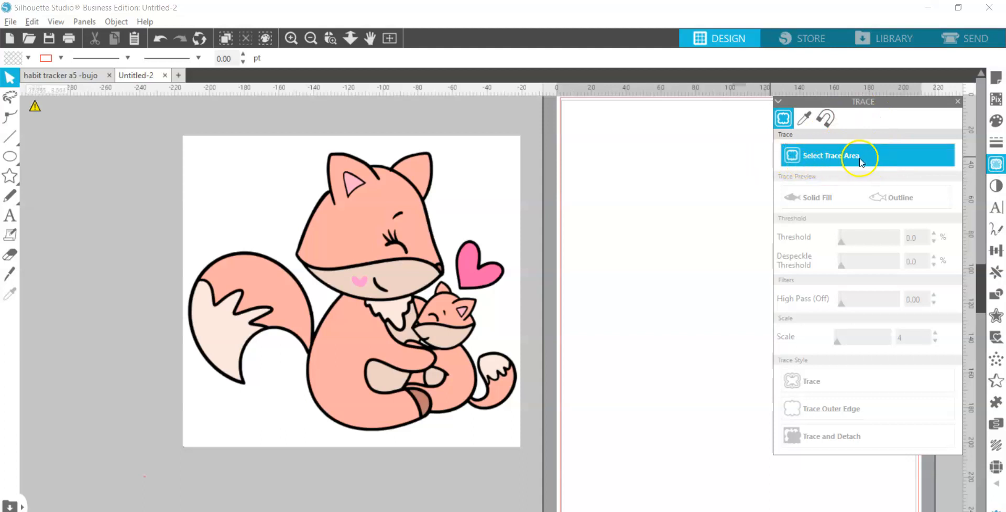
mouse_move(168, 123)
mouse_down()
mouse_move(231, 222)
mouse_move(456, 431)
mouse_move(533, 464)
mouse_up()
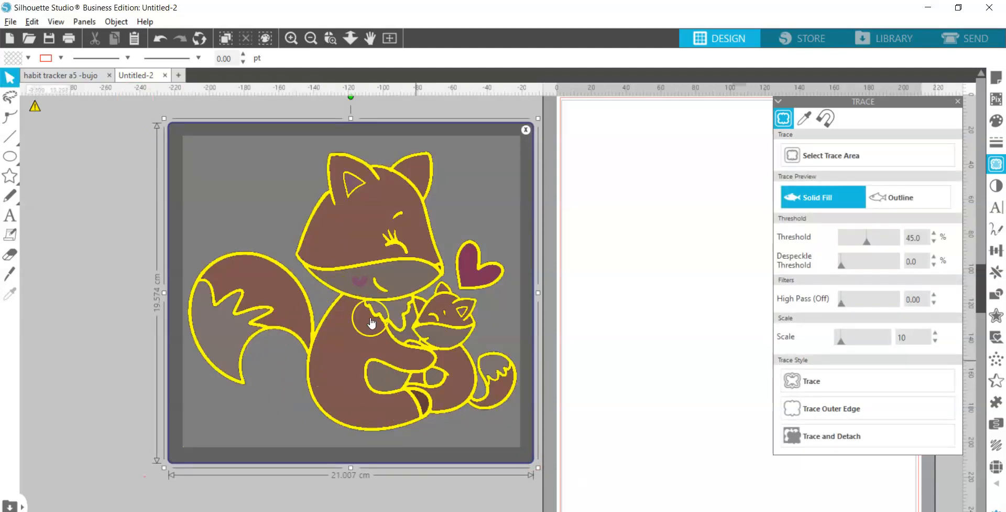
Set the trace threshold to 33% and the scale to 4.
click(863, 239)
drag(841, 339, 817, 341)
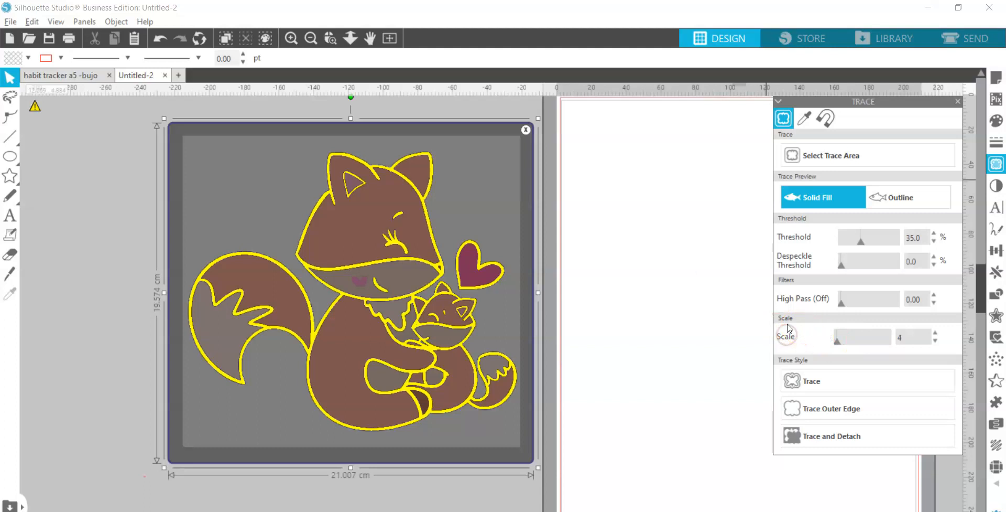
drag(862, 240, 854, 240)
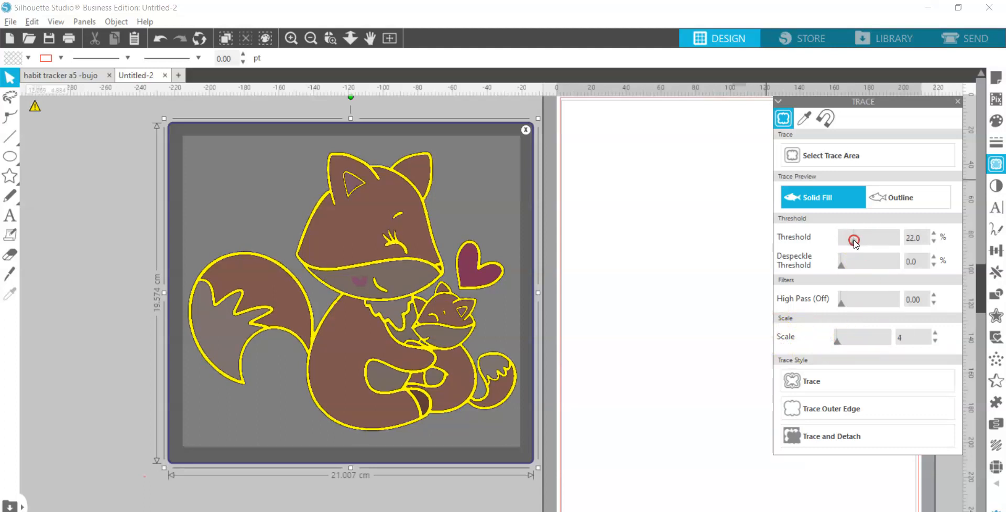
mouse_move(854, 241)
mouse_down()
mouse_move(887, 245)
mouse_move(845, 239)
mouse_move(858, 237)
mouse_up()
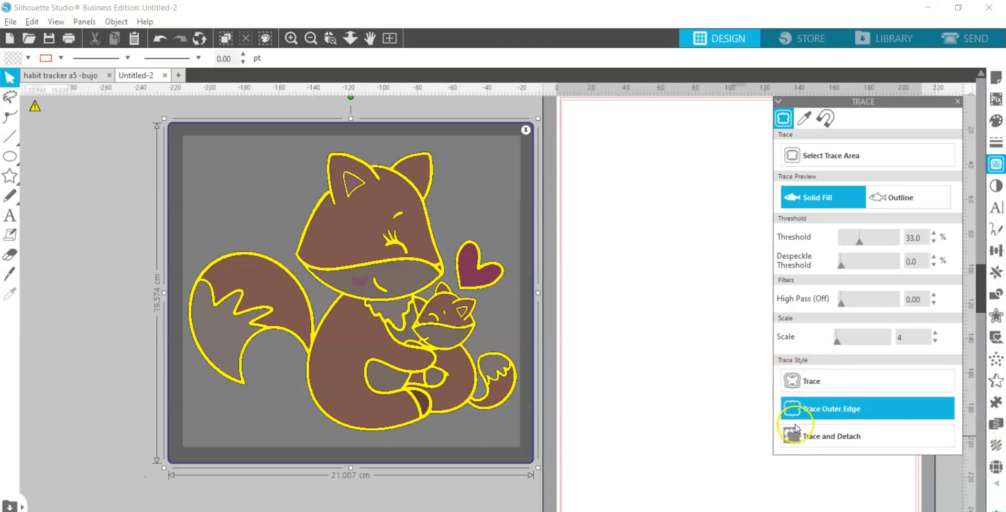
Trace the fox picture in the standard Trace style and separate the original picture from the traced outline.
click(806, 388)
mouse_move(511, 207)
mouse_down()
mouse_move(29, 194)
mouse_move(231, 215)
mouse_move(337, 210)
mouse_up()
click(387, 274)
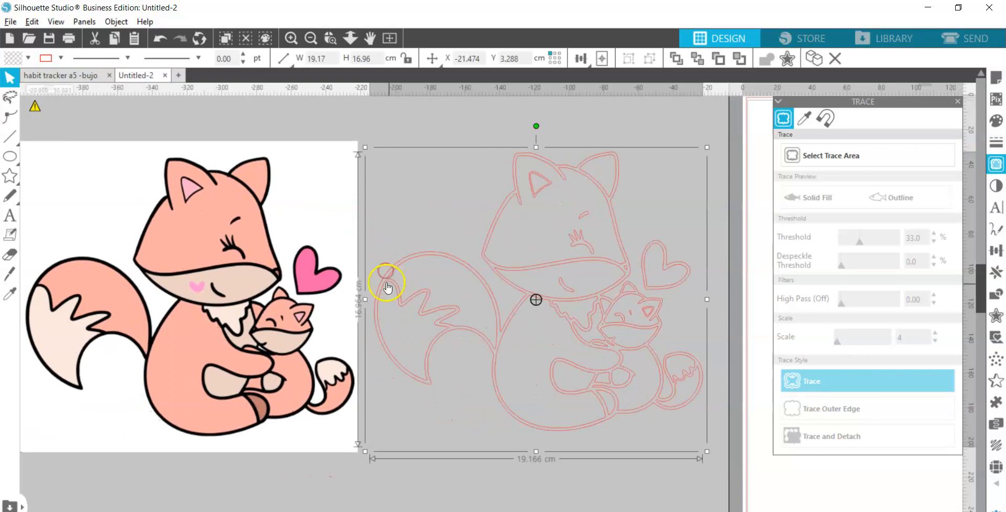
Place the traced outline on the page, check its cut lines in the send view, and return it beside the original picture.
key(Delete)
mouse_move(1003, 268)
mouse_down()
mouse_move(1002, 208)
mouse_move(398, 329)
mouse_move(504, 227)
mouse_up()
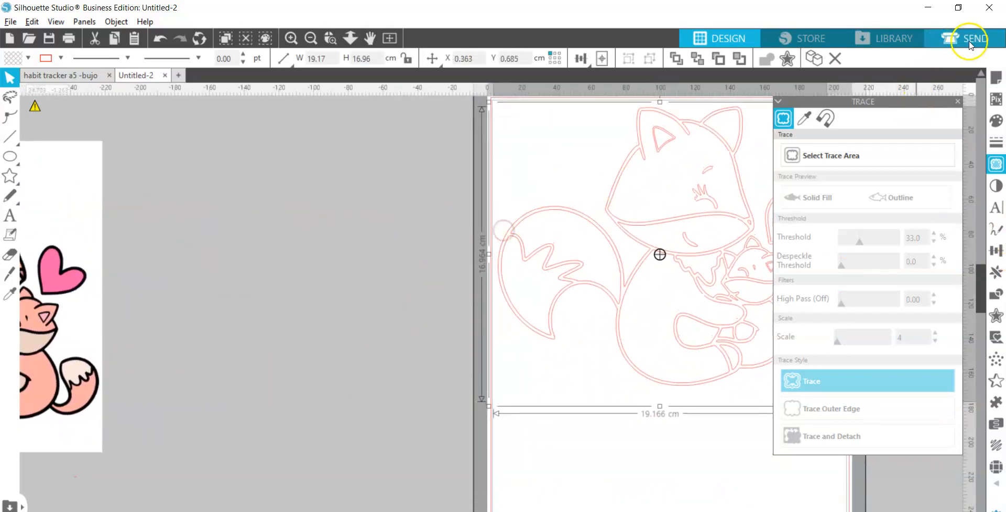
click(971, 39)
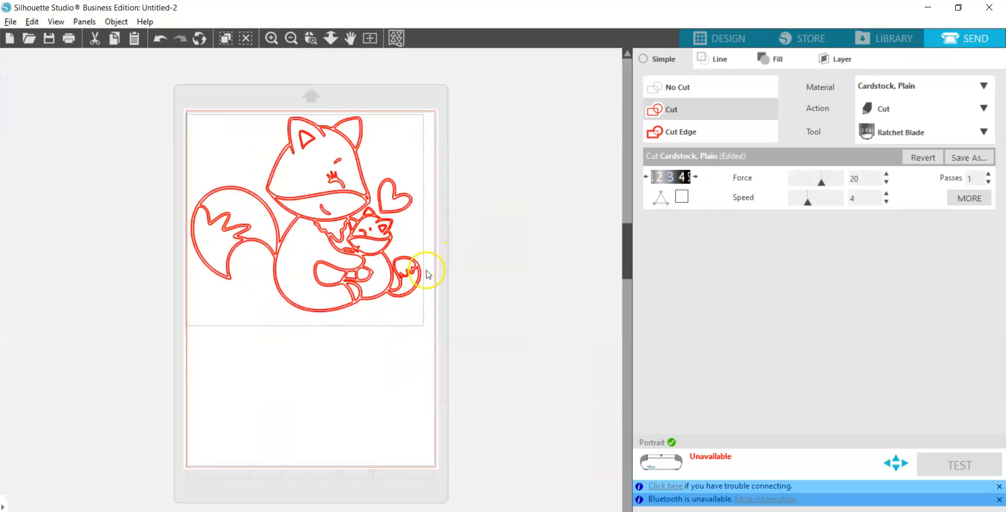
click(733, 42)
drag(462, 284, 217, 313)
drag(481, 511, 430, 511)
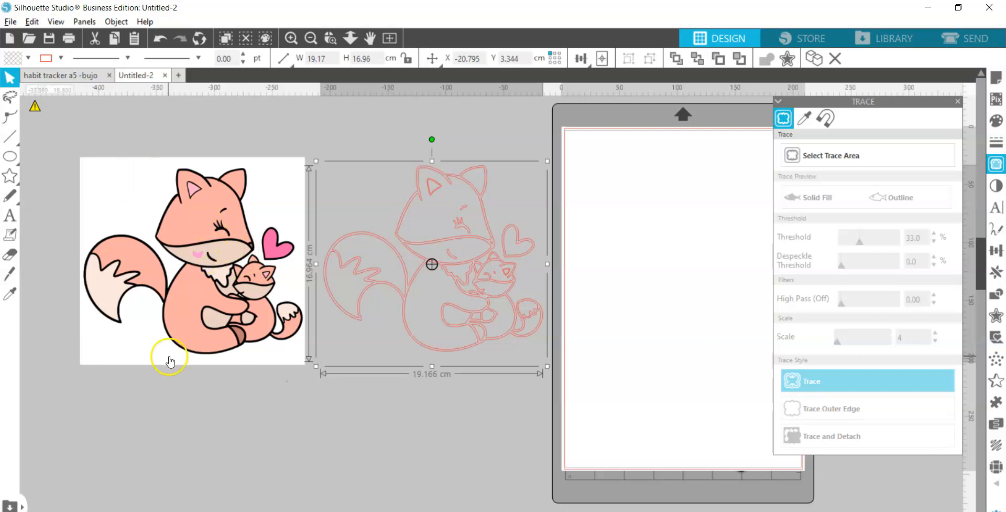
Fill the traced fox outline with white.
click(295, 40)
mouse_move(250, 446)
mouse_down()
mouse_move(20, 416)
mouse_move(140, 465)
mouse_up()
click(449, 355)
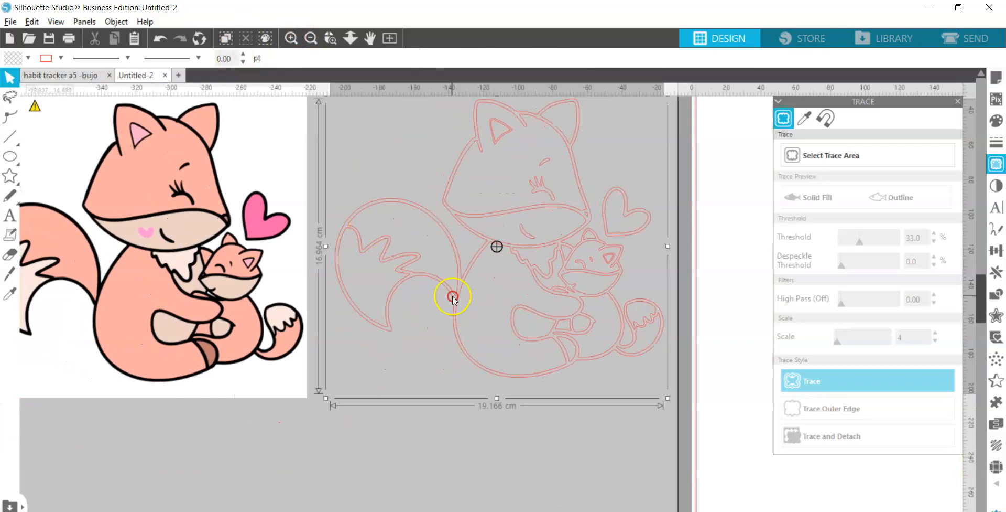
click(997, 122)
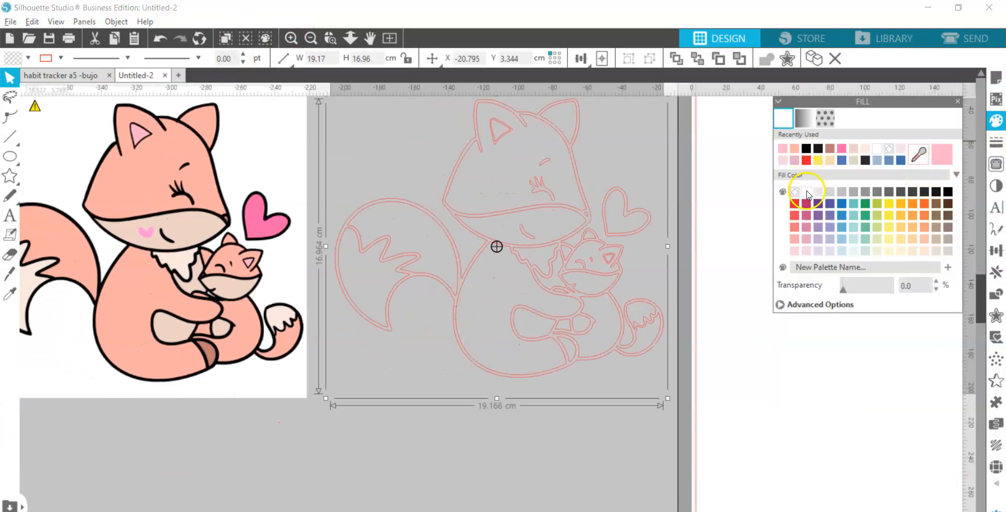
click(807, 192)
scroll(713, 186, up, 3)
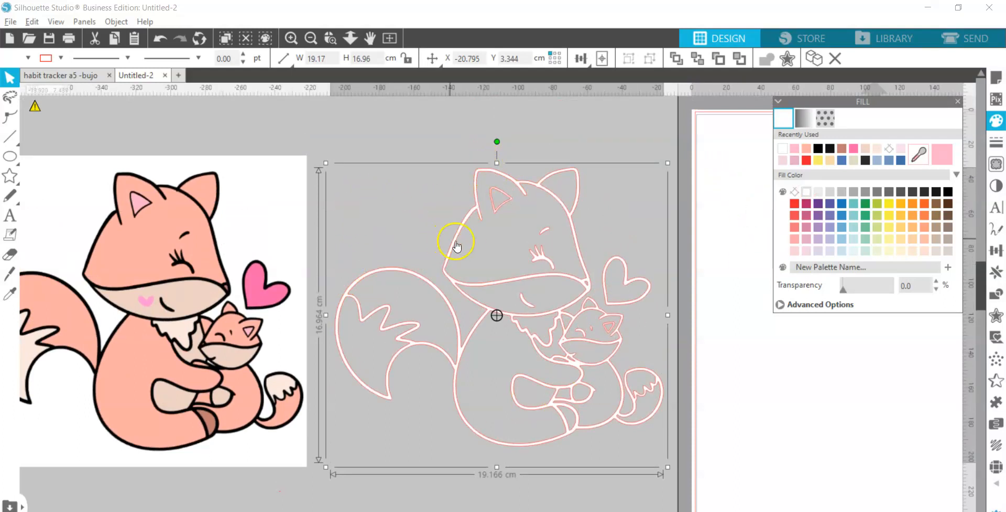
Release the compound path of the traced fox and clear the selection of its pieces.
right_click(498, 250)
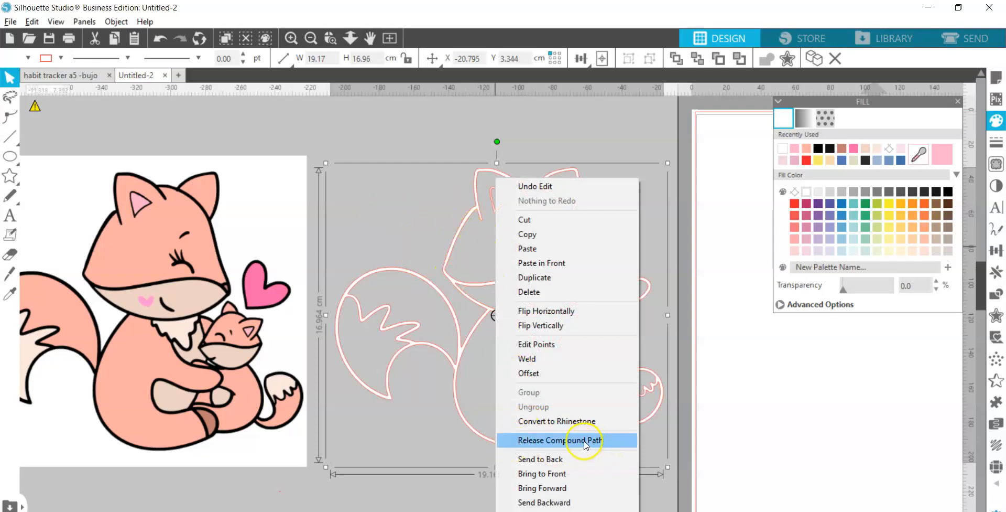
click(527, 439)
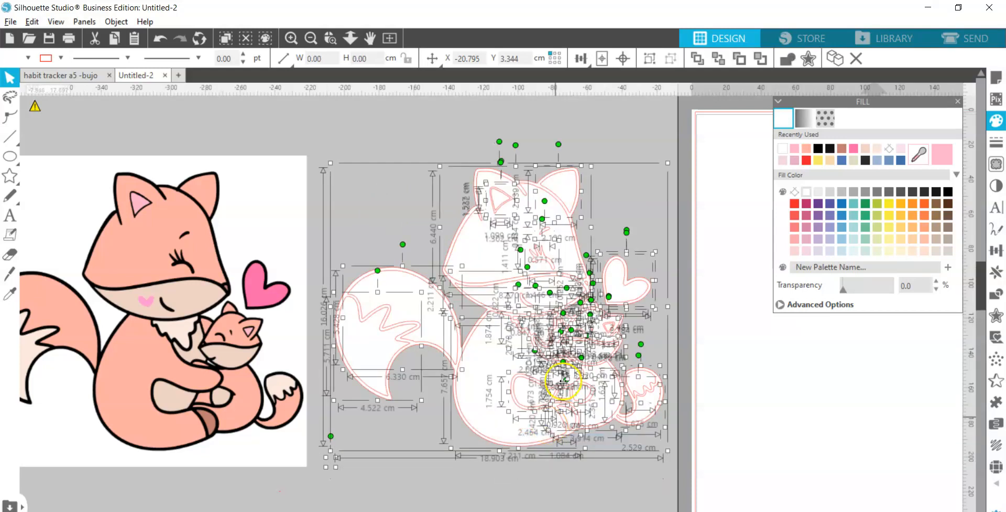
click(750, 331)
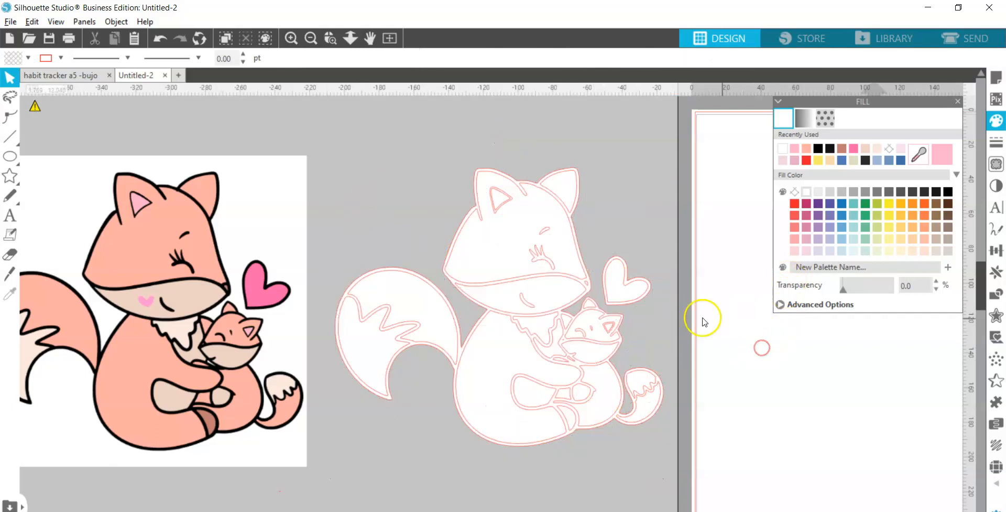
Pull the heart's inner and outer shapes apart as a test and undo the moves.
drag(619, 270, 630, 223)
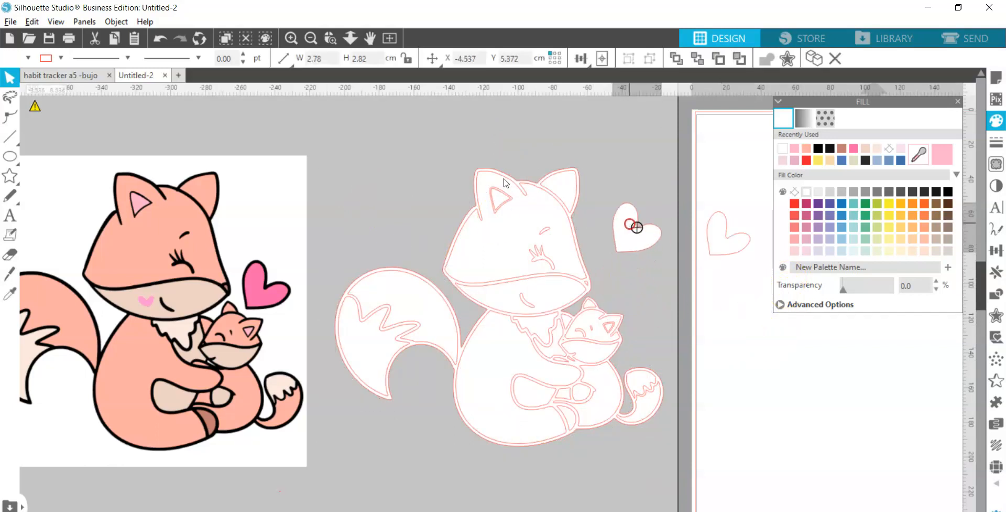
click(623, 270)
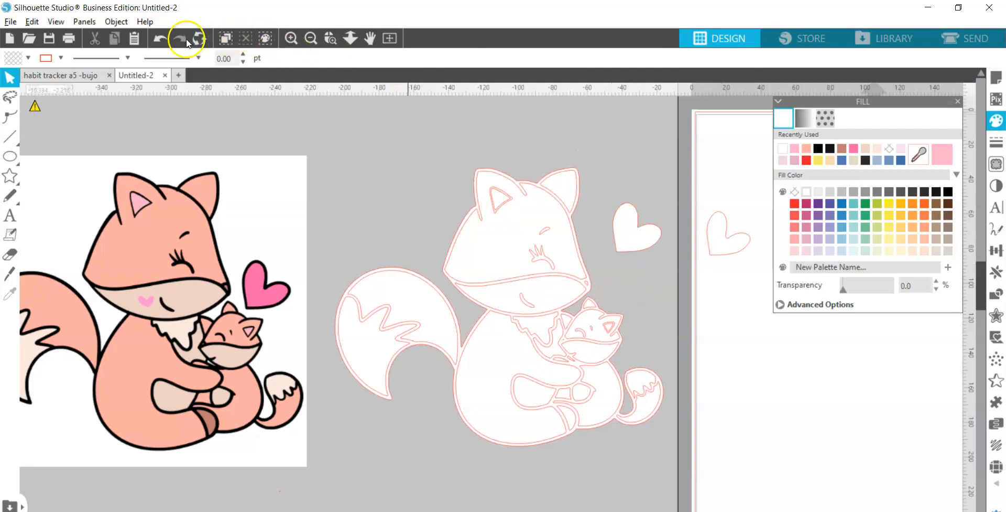
click(162, 38)
click(162, 39)
click(162, 38)
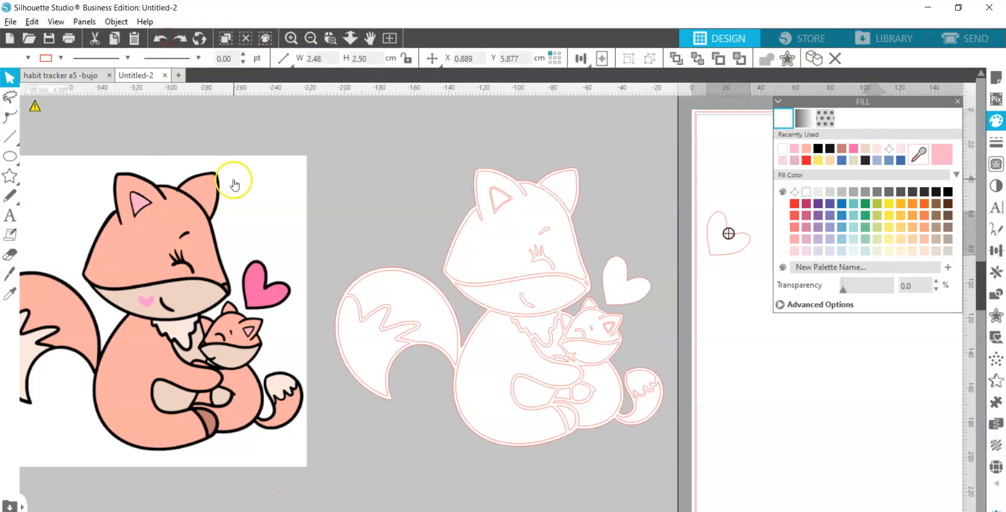
click(160, 39)
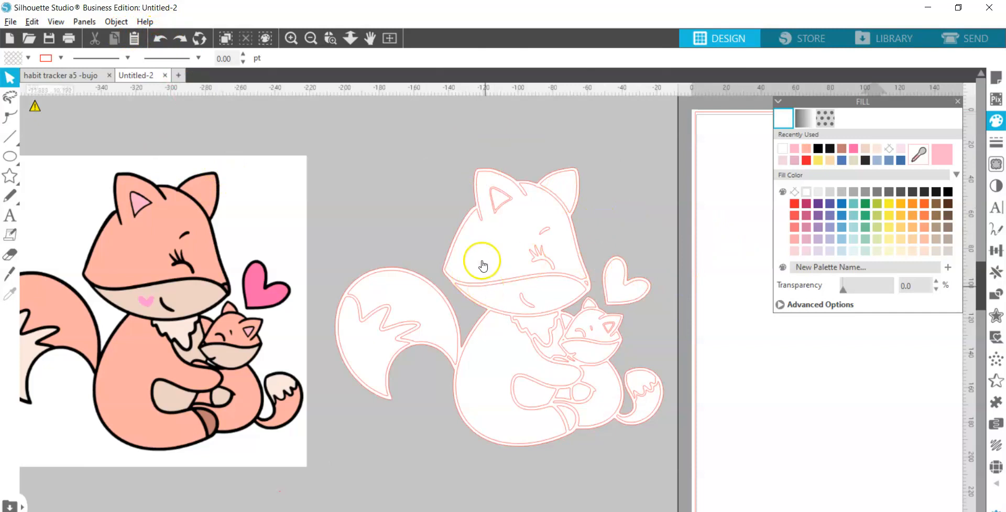
Try to select the fox's inner tail, head, body and small face shapes together and move them onto the page.
click(428, 323)
mouse_move(429, 322)
mouse_down()
mouse_move(425, 296)
mouse_move(423, 306)
mouse_up()
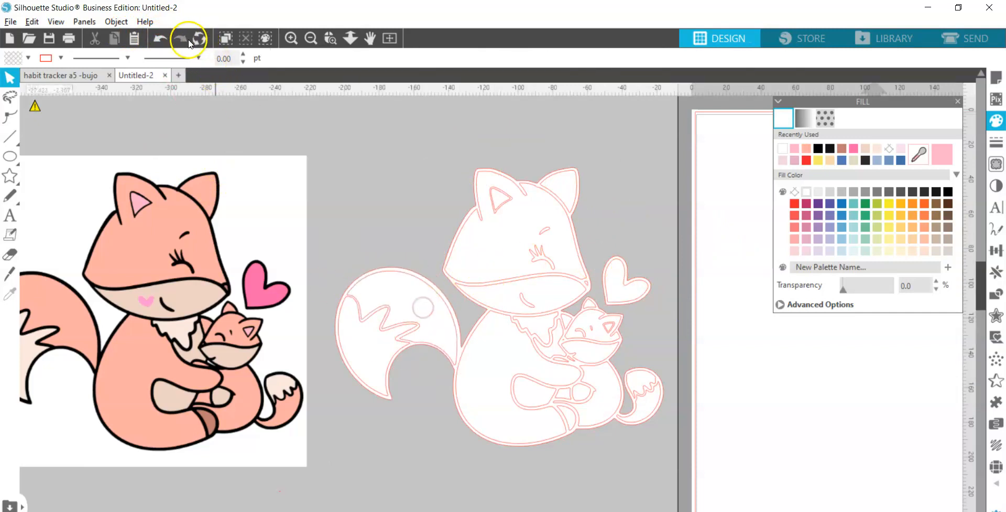
click(311, 38)
click(456, 280)
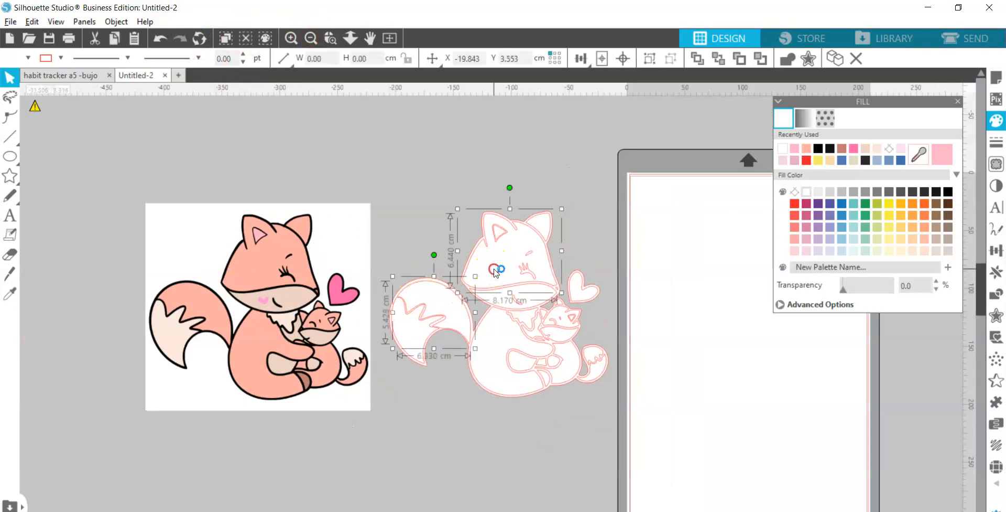
shift+click(498, 351)
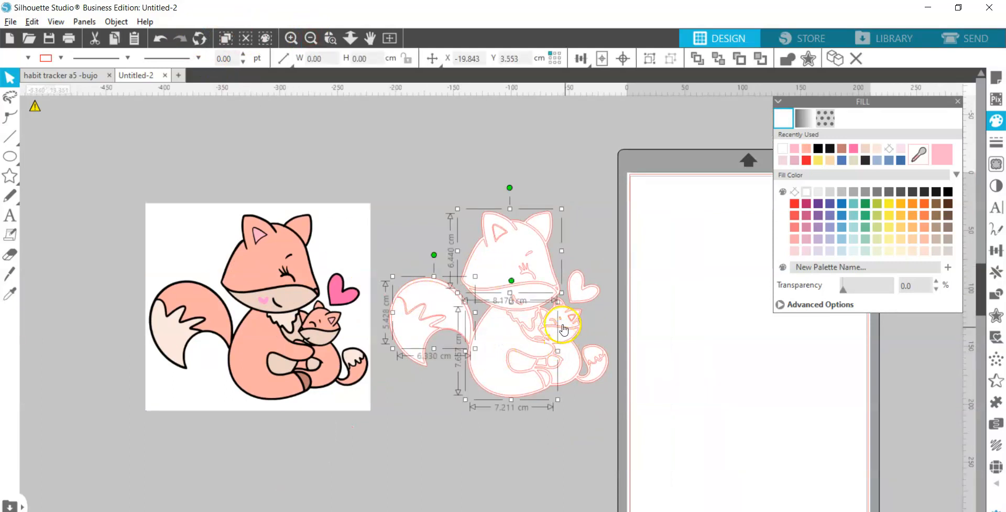
drag(572, 304, 791, 394)
click(764, 394)
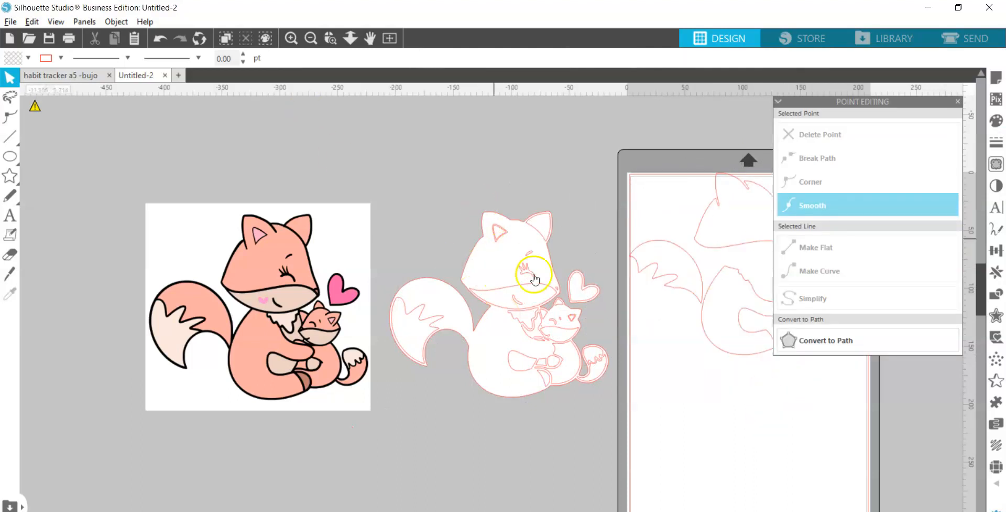
Undo the move onto the page and the selections of the fox's inner shapes.
key(ctrl+z)
key(ctrl+z)
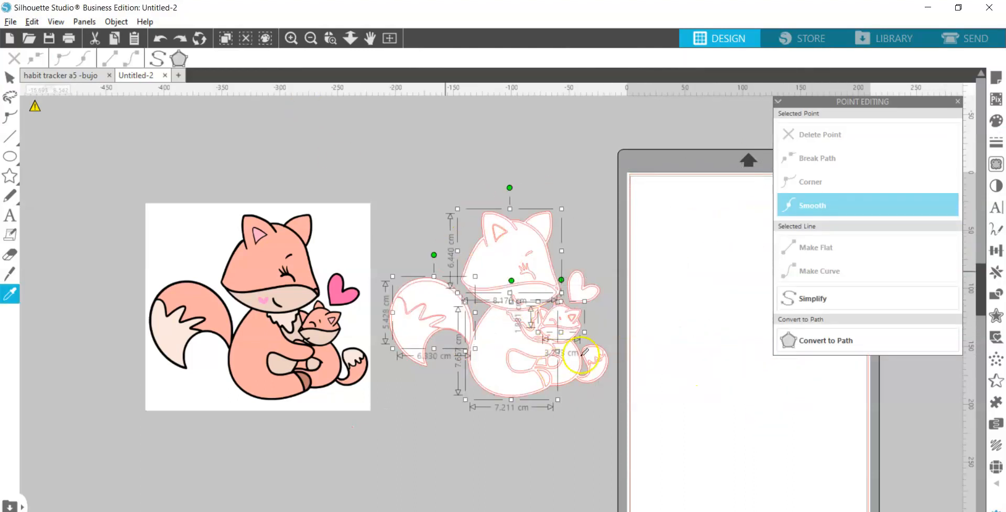
click(624, 213)
key(ctrl+z)
key(ctrl+z)
key(ctrl+z)
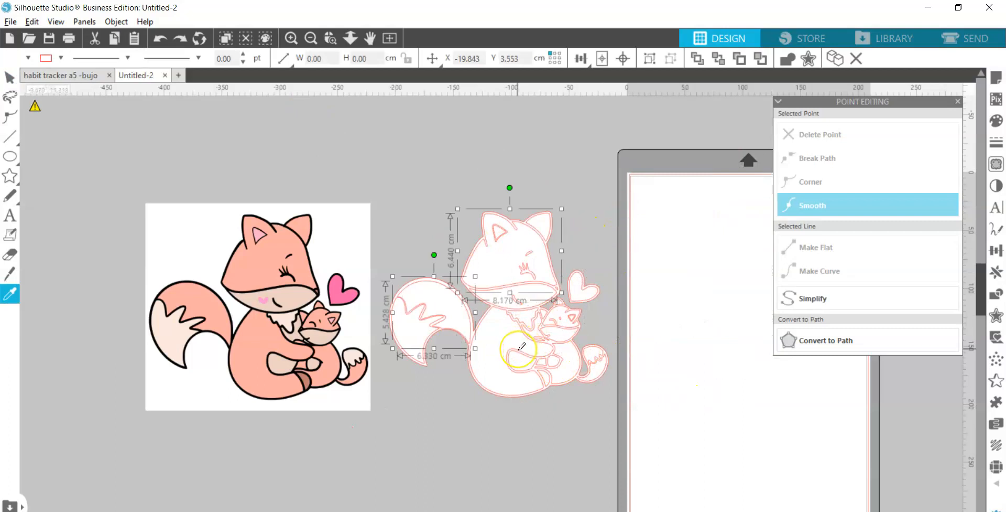
key(ctrl+z)
key(ctrl+z)
key(ctrl+z)
key(ctrl+z)
key(ctrl+z)
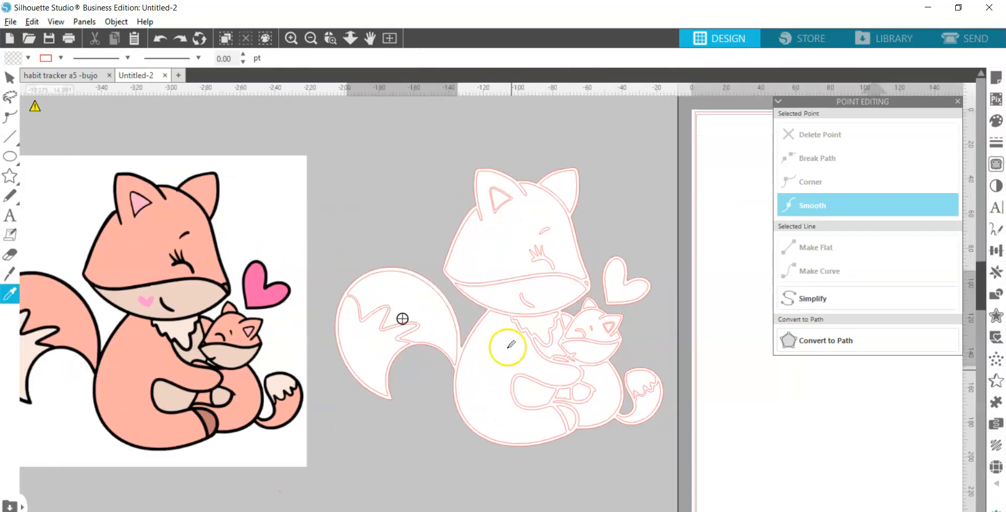
Undo the last action on the traced fox and clear the selection.
key(ctrl+z)
click(623, 216)
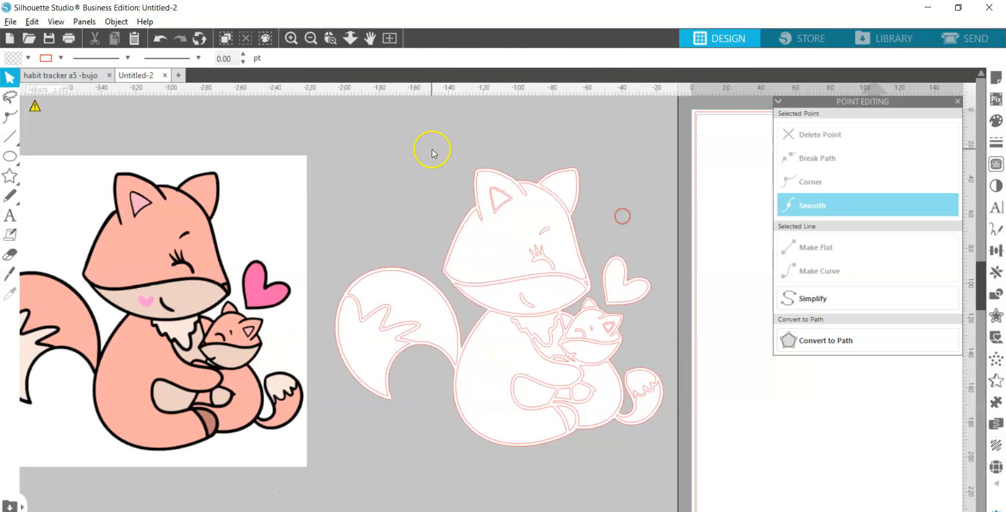
scroll(489, 258, up, 2)
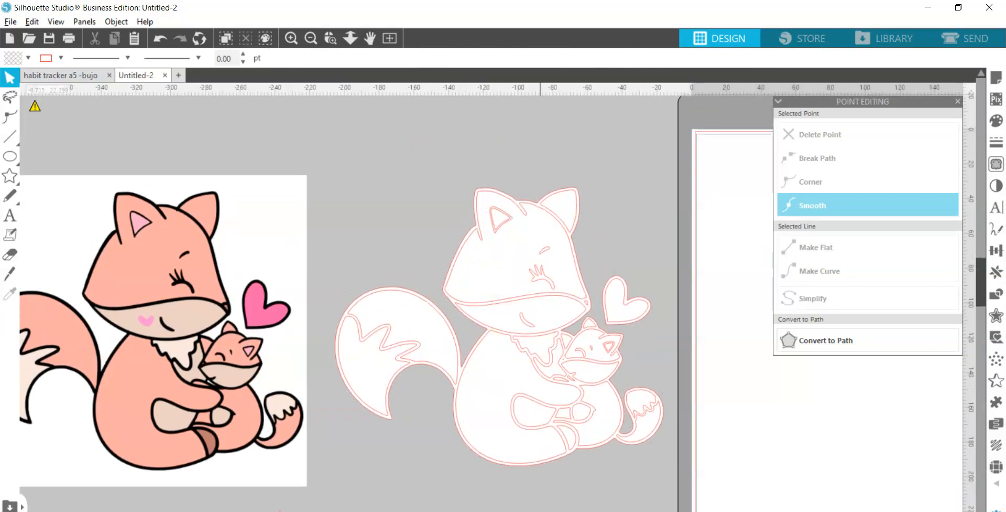
scroll(414, 448, left, 4)
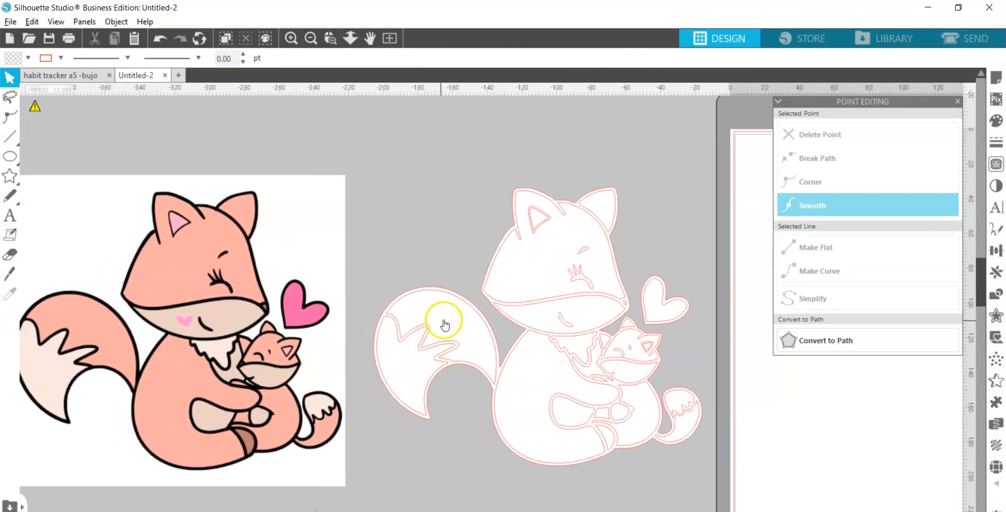
Select the inner tail, head, ear, body and arm shapes of both foxes and fill them with the coral sampled from the picture's large head.
click(439, 307)
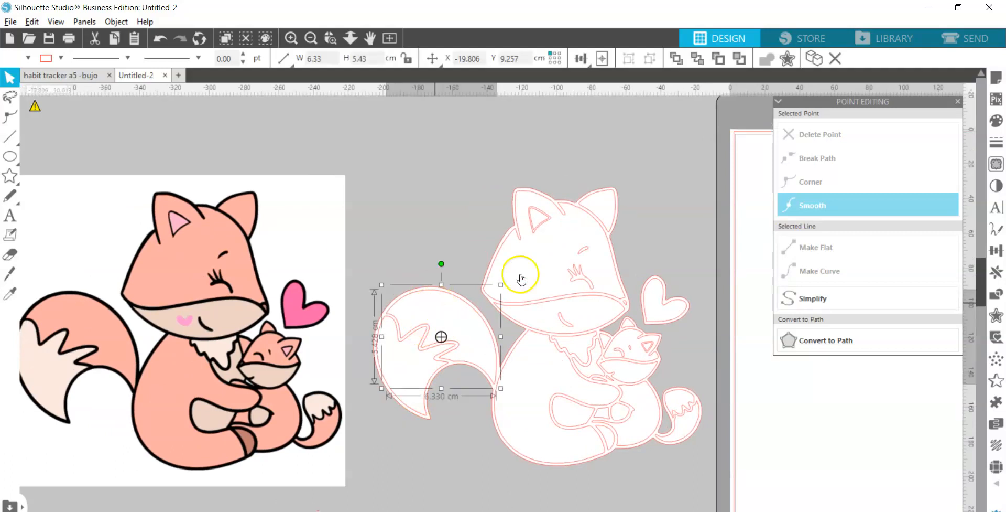
shift+click(546, 248)
shift+click(602, 210)
shift+click(534, 368)
shift+click(596, 361)
shift+click(605, 341)
shift+click(629, 322)
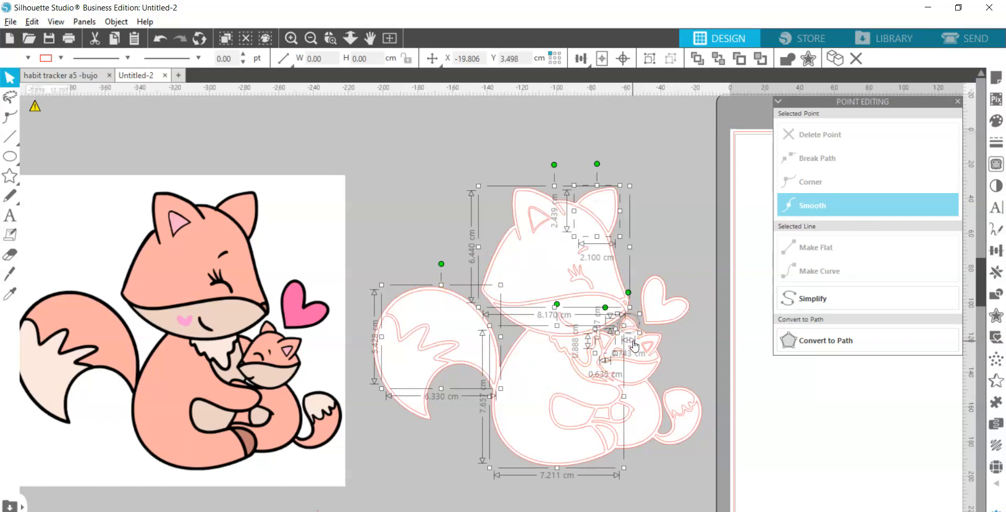
shift+click(633, 340)
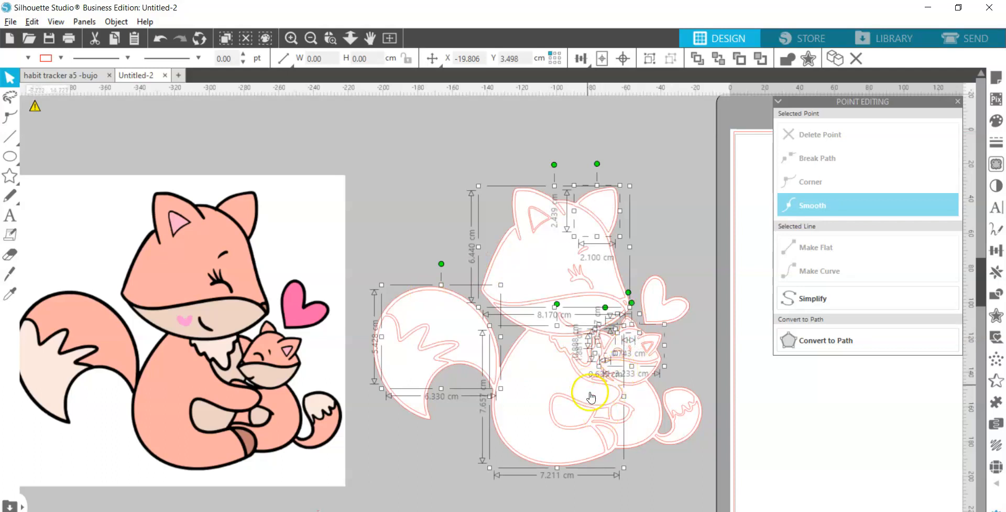
shift+click(600, 378)
shift+click(607, 418)
shift+click(661, 425)
shift+click(691, 427)
click(992, 115)
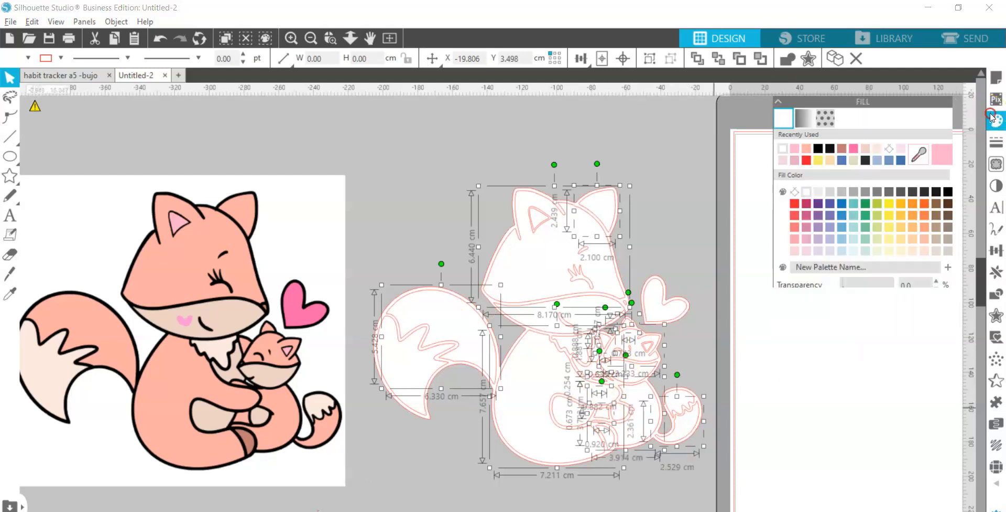
click(918, 156)
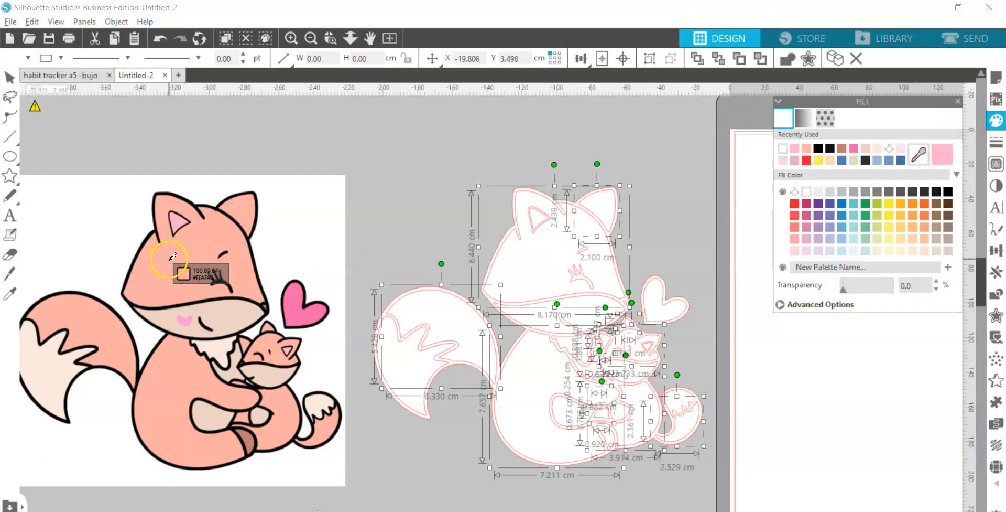
click(169, 259)
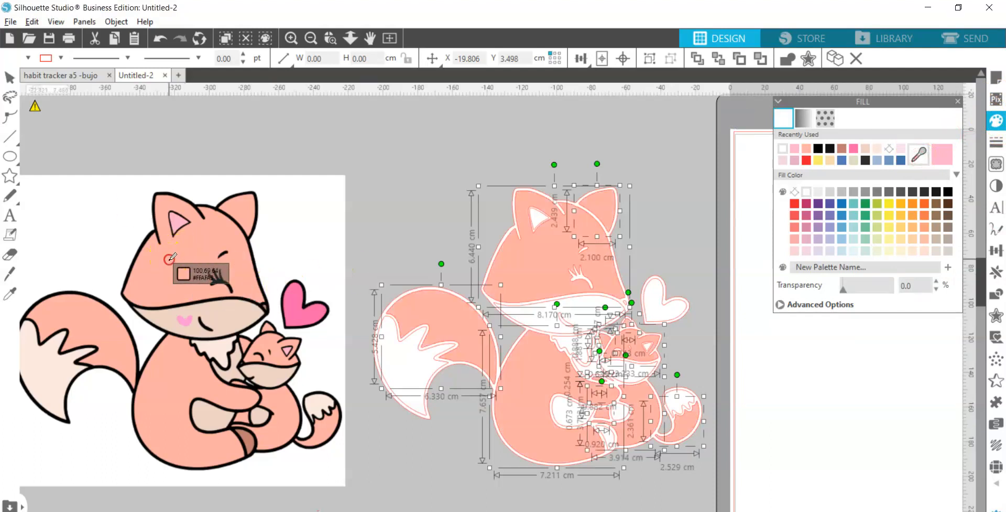
click(442, 175)
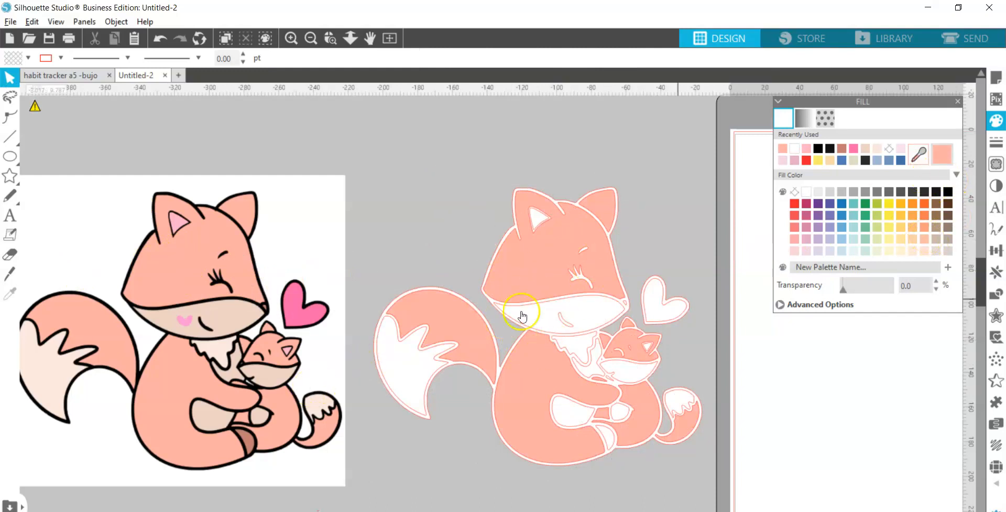
Select both tail tips and the large fox's jagged chest fur and fill them with the light cream sampled from the picture's small tail tip.
click(408, 360)
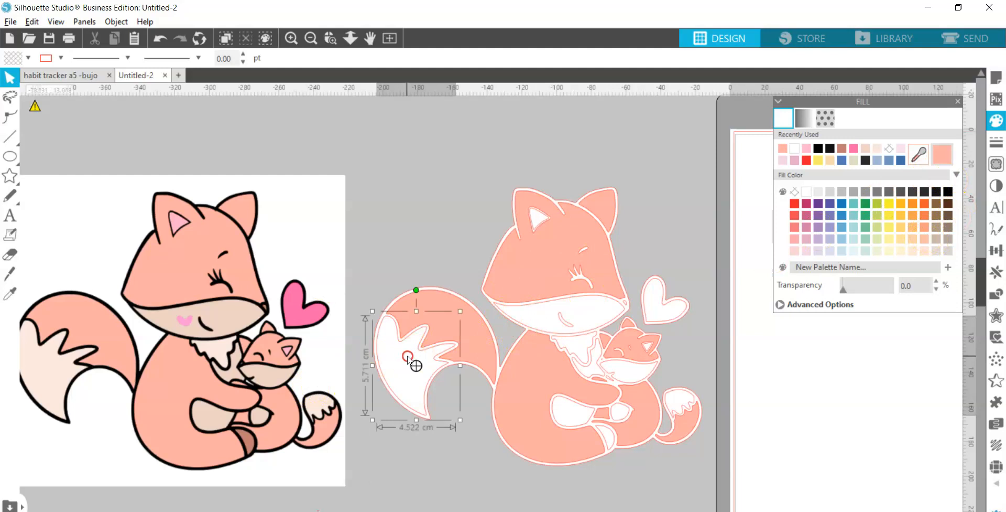
shift+click(579, 353)
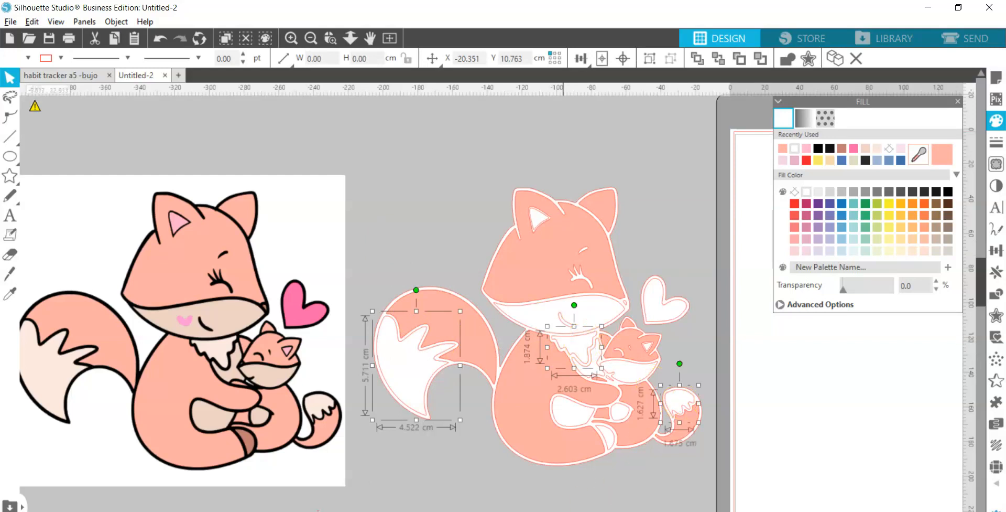
click(533, 511)
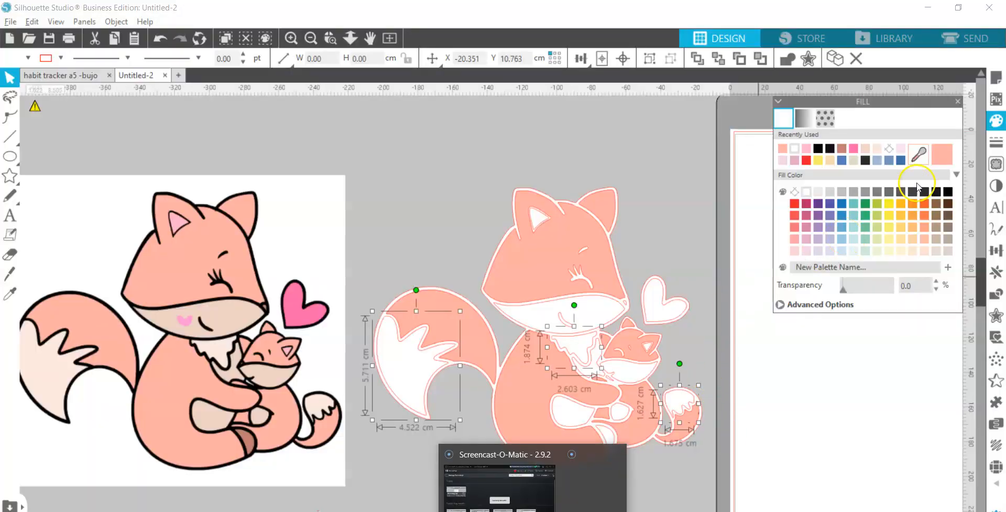
click(919, 154)
click(317, 398)
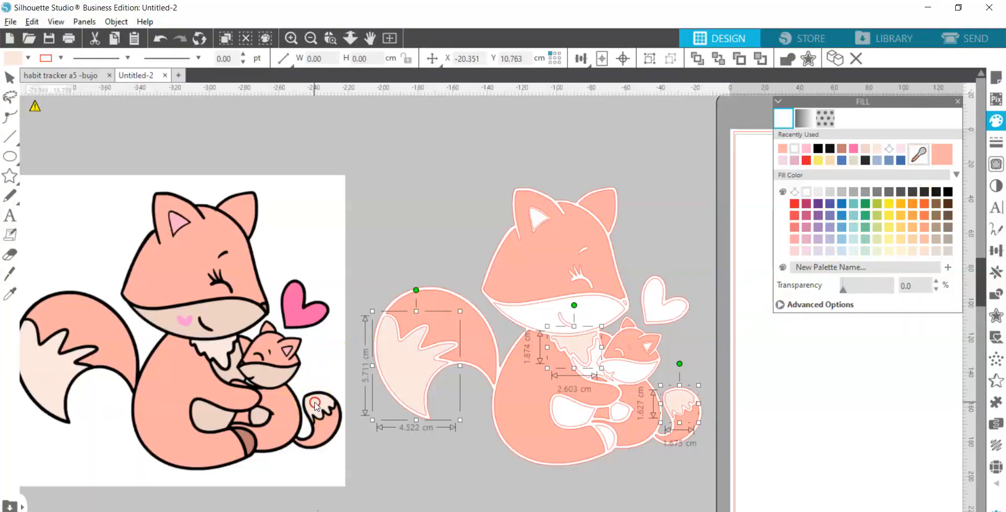
click(596, 372)
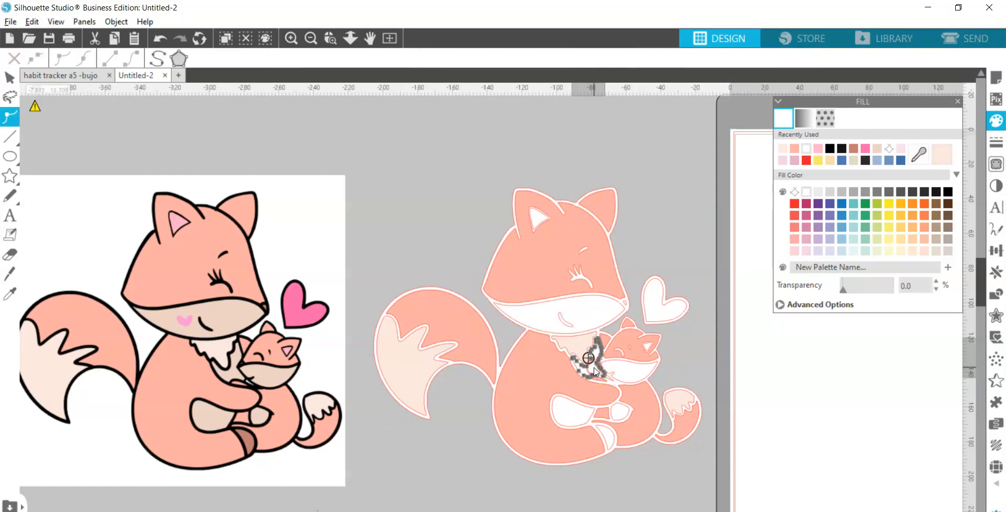
Fill the large fox's muzzle, lower chest and leg patch and the small fox's muzzle and paw with beige sampled from the picture's large muzzle.
click(561, 411)
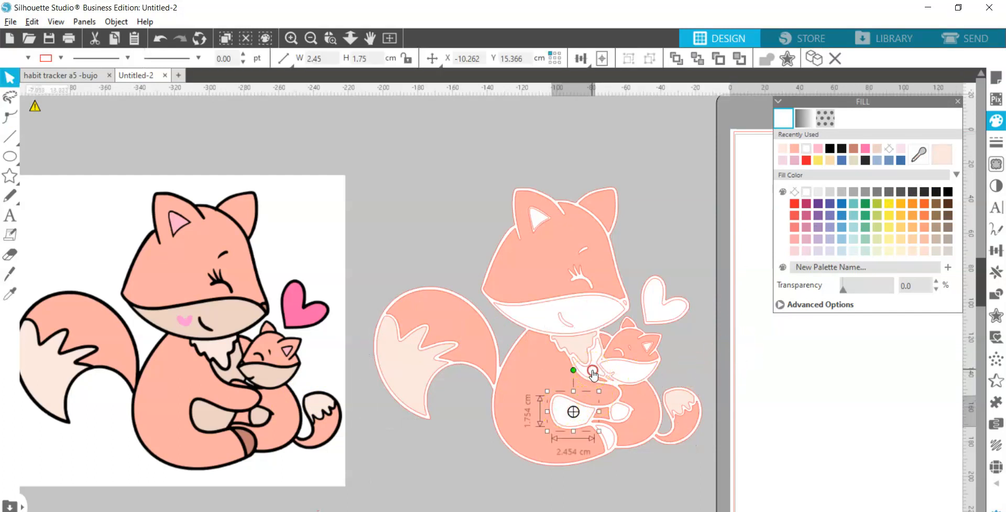
shift+click(594, 374)
shift+click(588, 312)
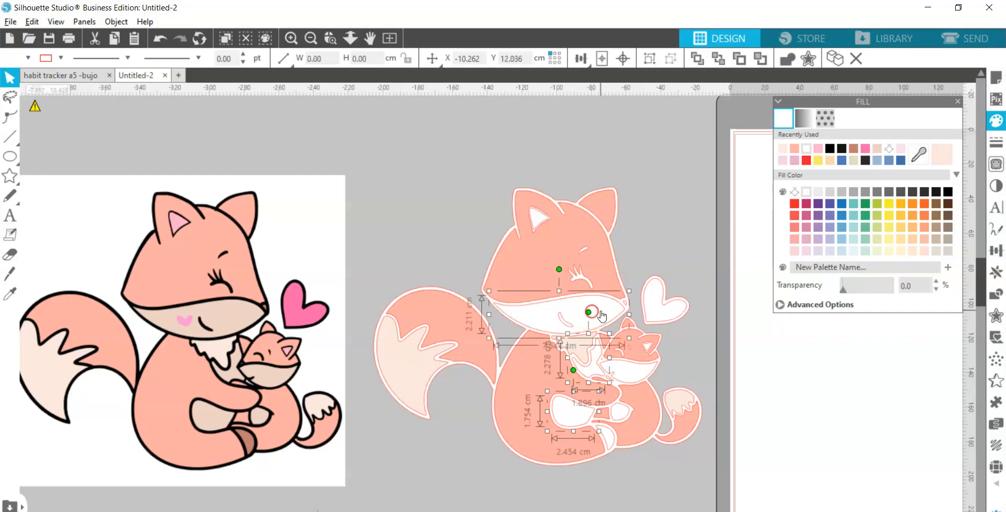
shift+click(621, 370)
shift+click(621, 412)
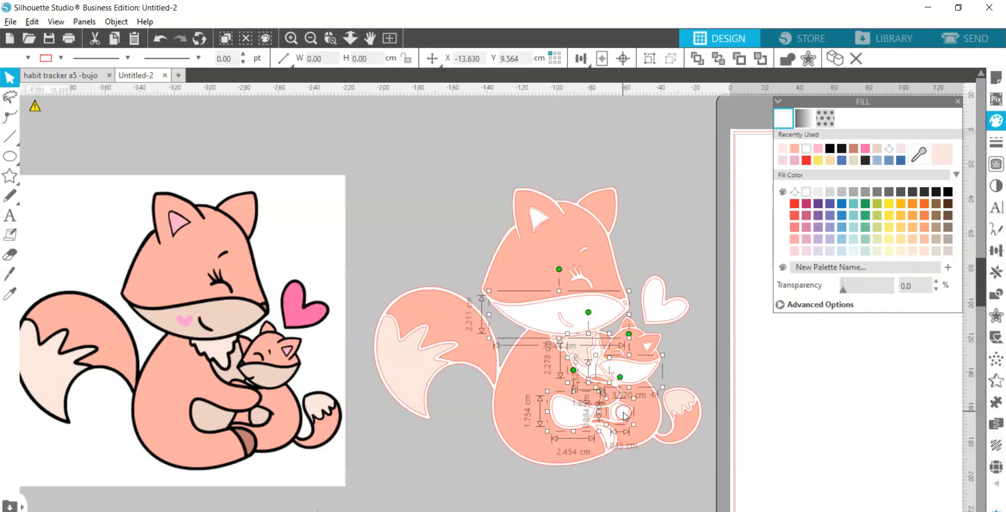
click(919, 153)
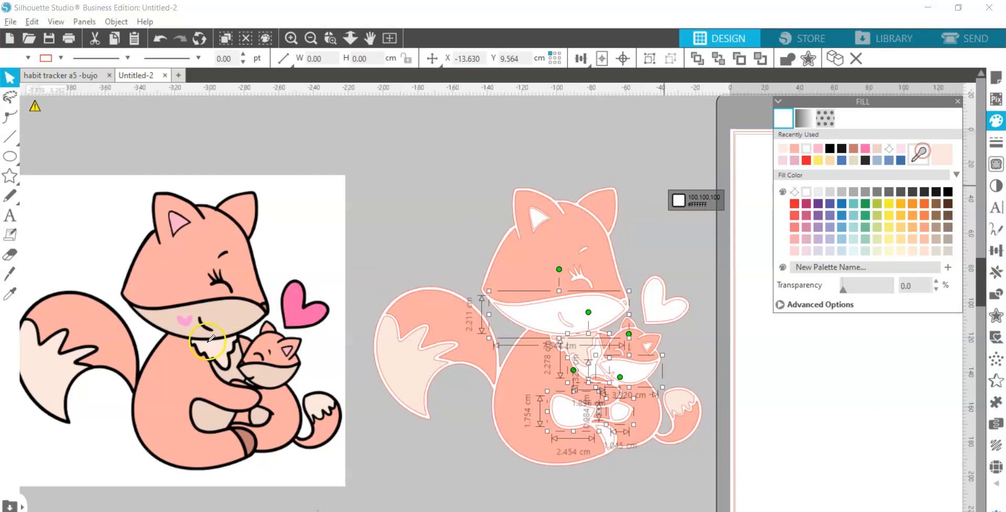
click(228, 317)
click(567, 147)
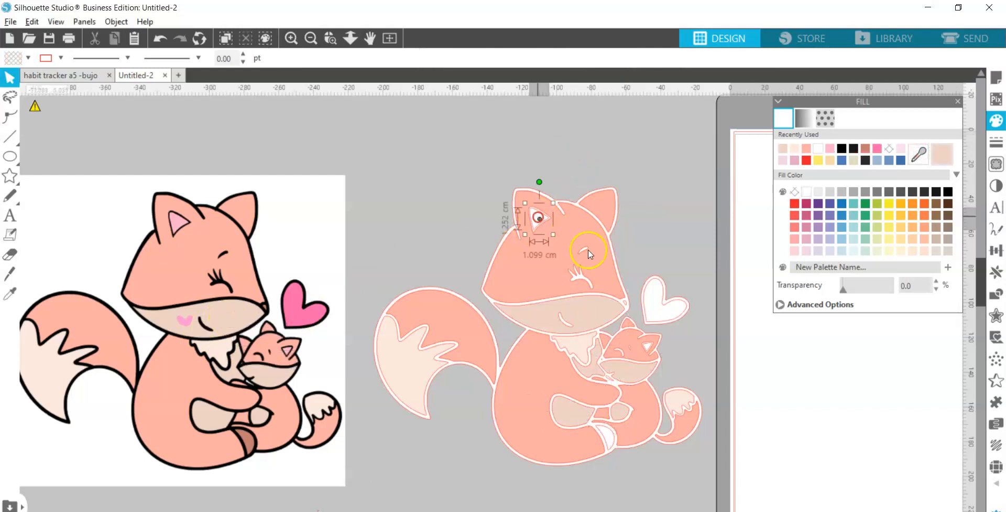
Fill the inner ear triangles of both foxes with the light pink sampled from the picture's large ear.
click(538, 221)
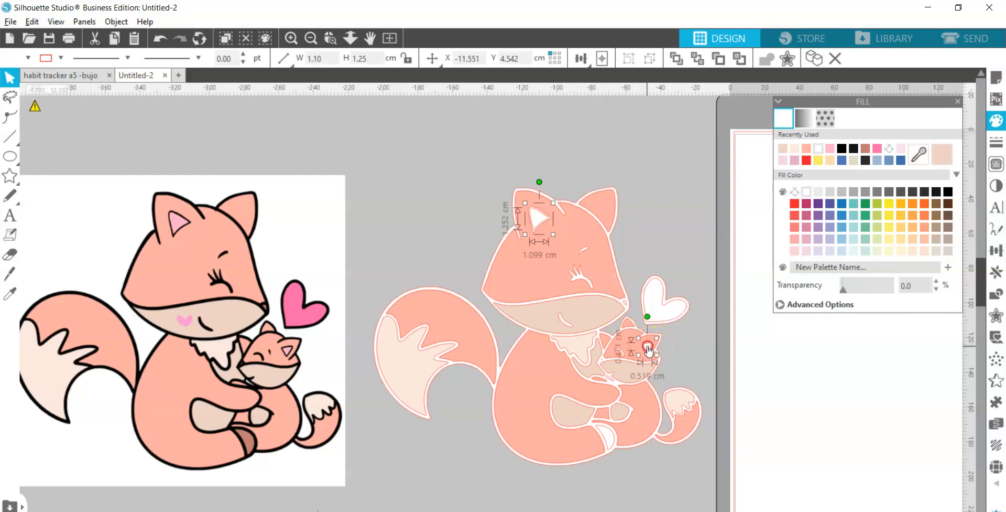
shift+click(648, 349)
click(919, 154)
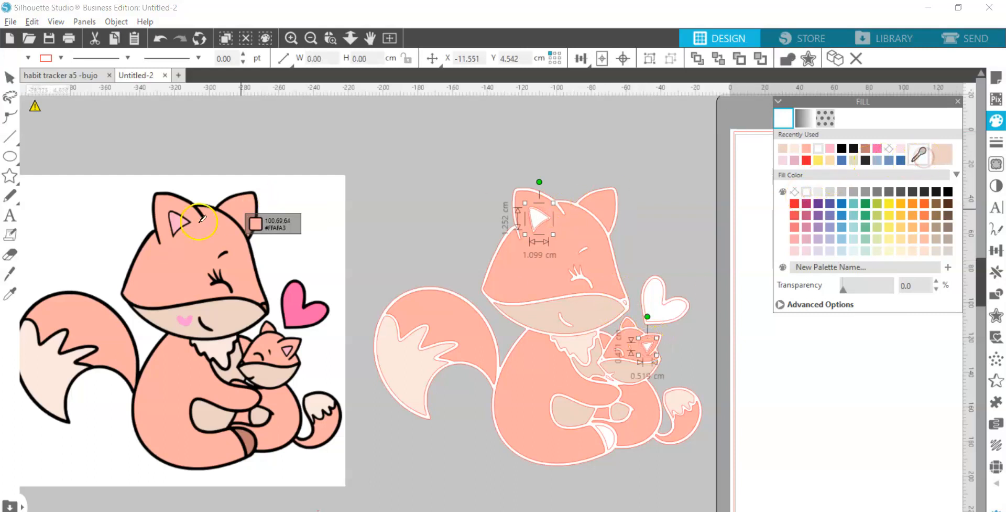
click(178, 222)
click(666, 214)
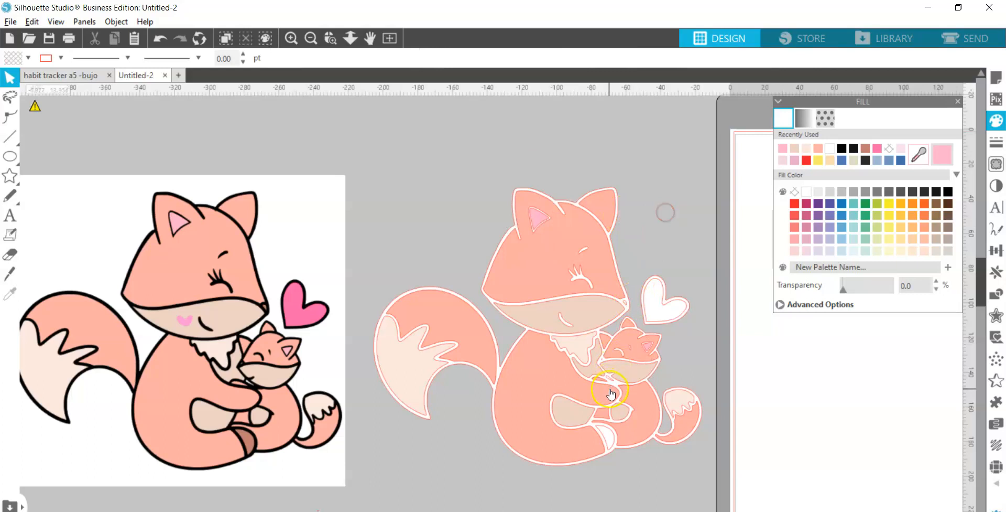
Fill the foot sole at the base of the large fox's body with the brown sampled from the picture.
click(610, 440)
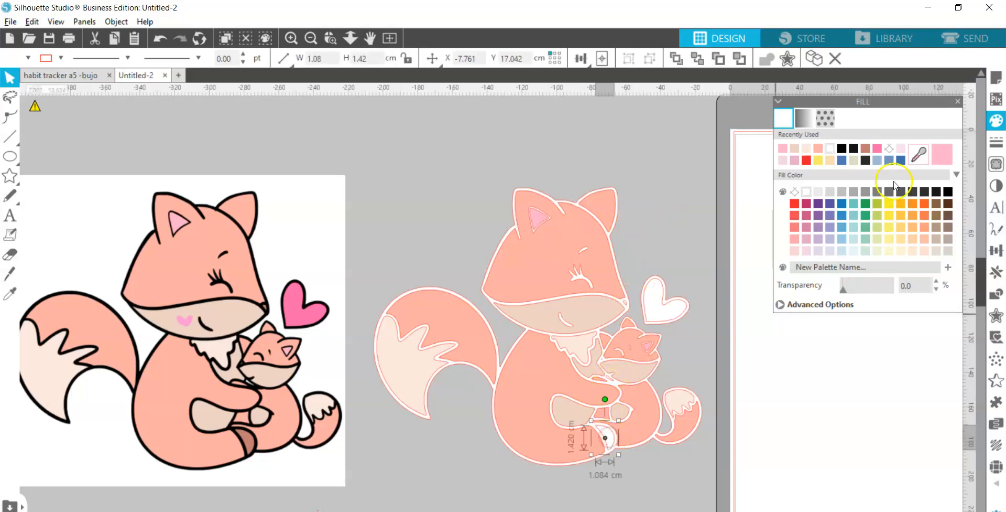
click(920, 161)
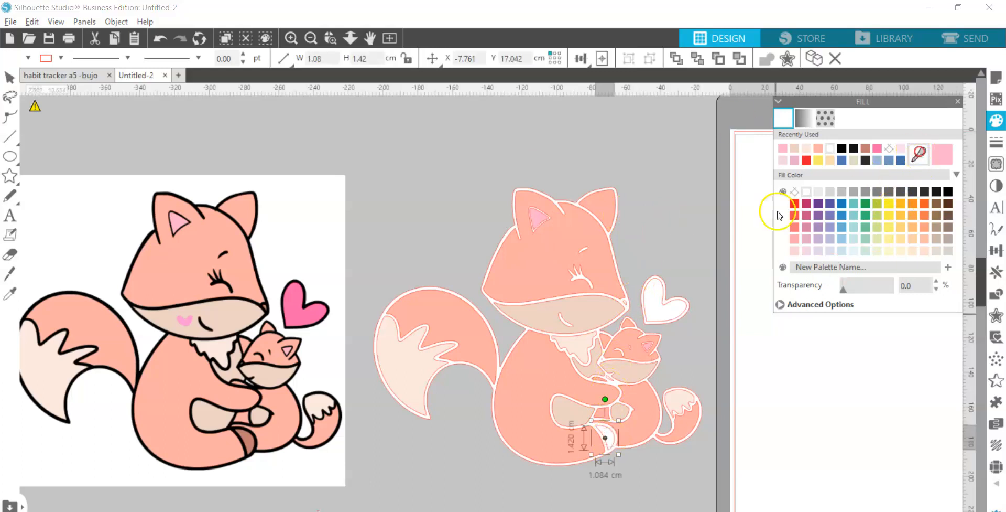
click(245, 441)
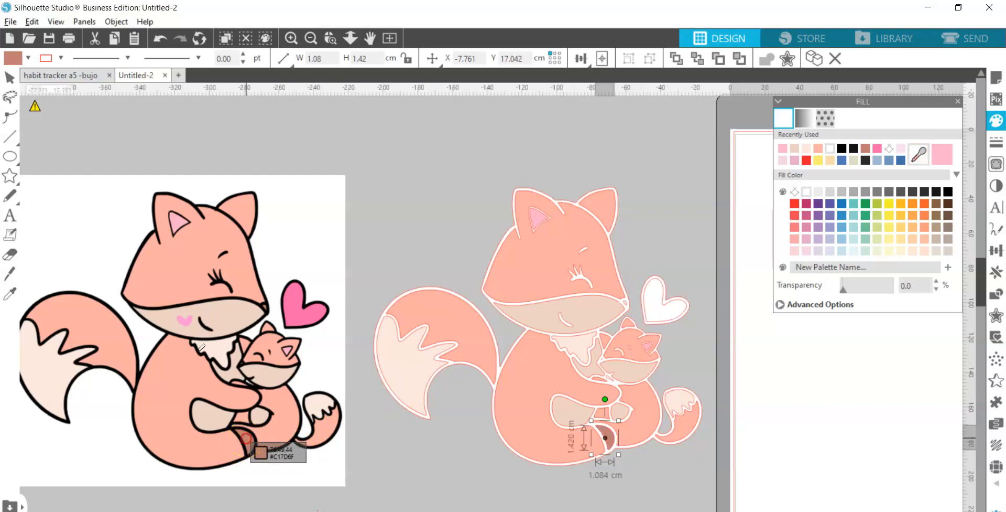
click(608, 381)
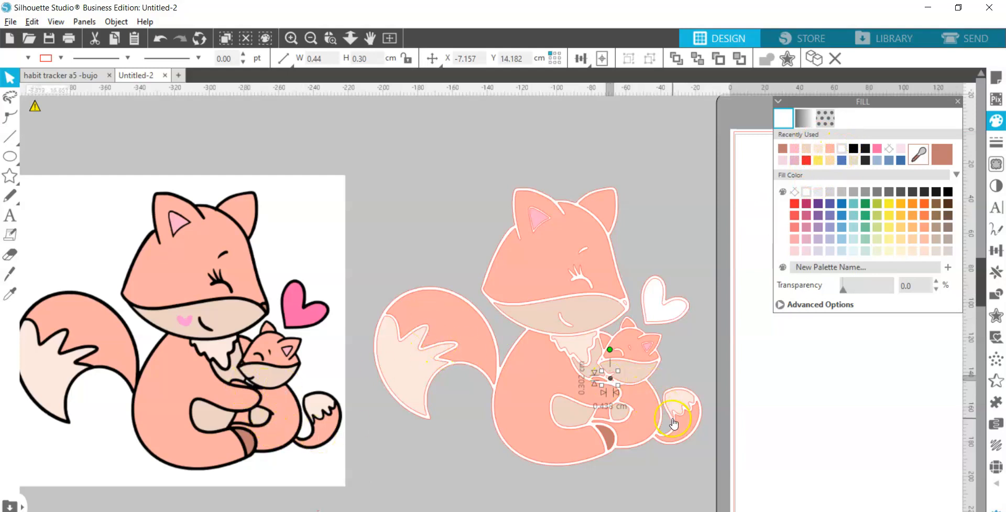
click(735, 354)
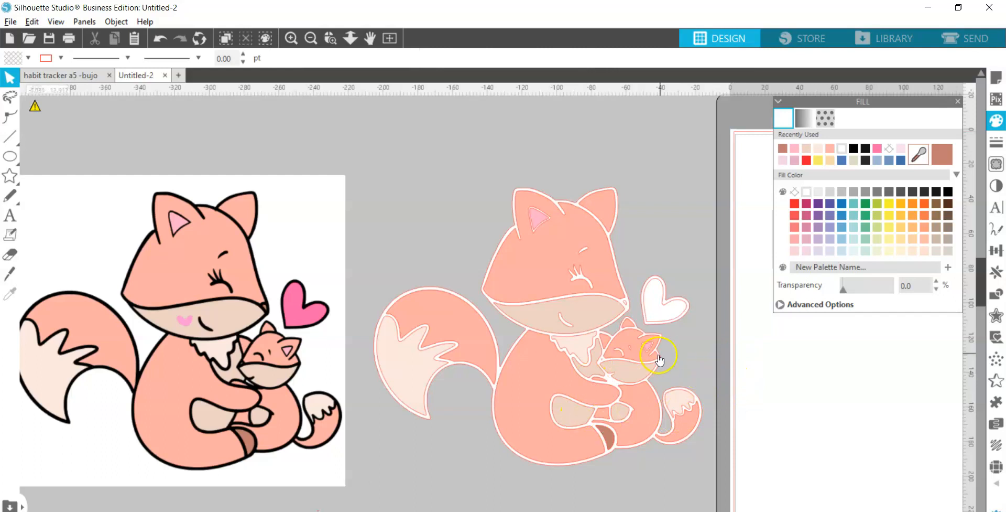
Fill the large fox's nose with the brown sampled from the traced fox's foot sole.
click(625, 303)
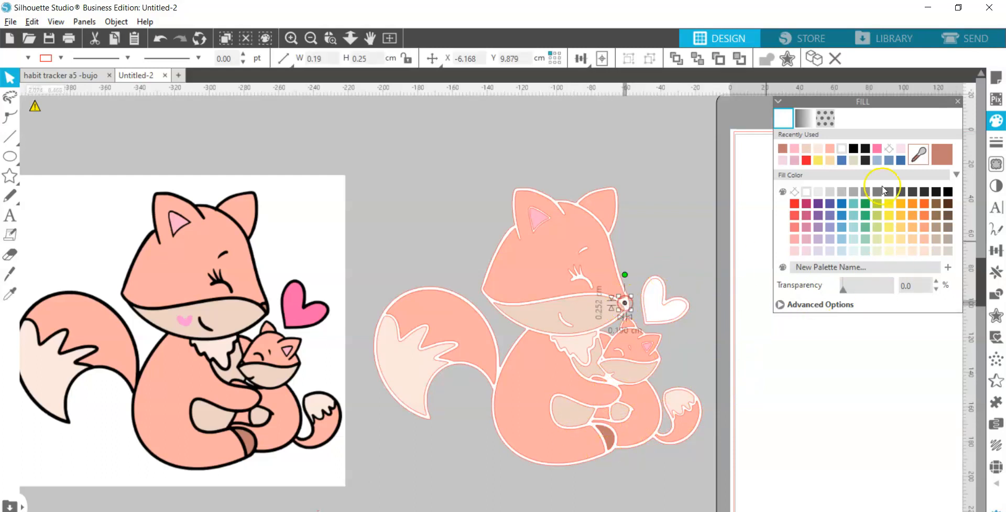
click(919, 154)
click(614, 434)
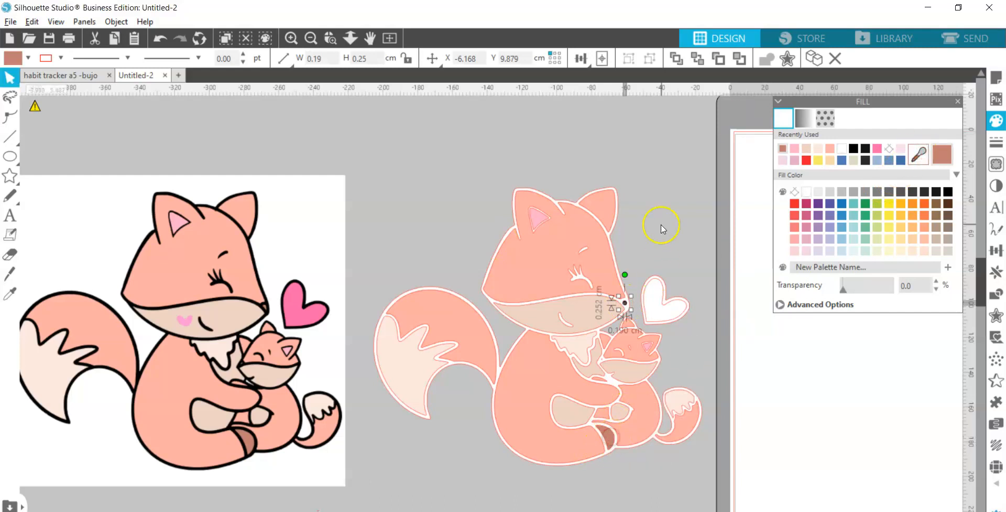
Fill the inner heart shape with the bright pink sampled from the picture's heart and clear the selection.
click(659, 286)
click(919, 154)
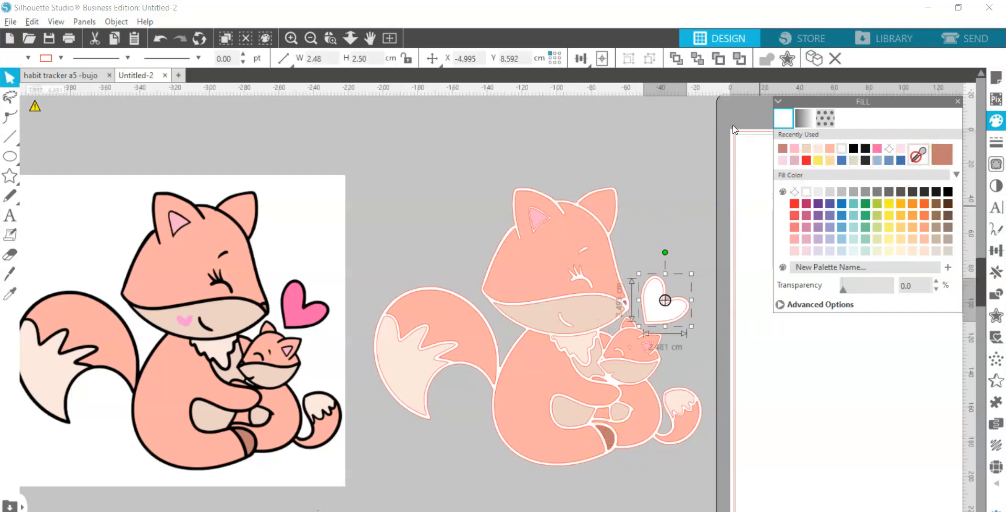
click(297, 291)
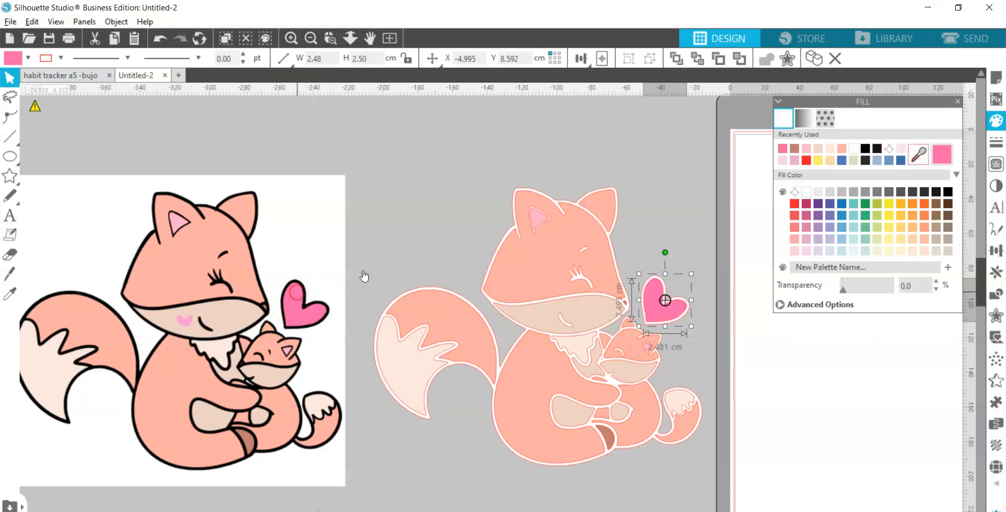
click(639, 232)
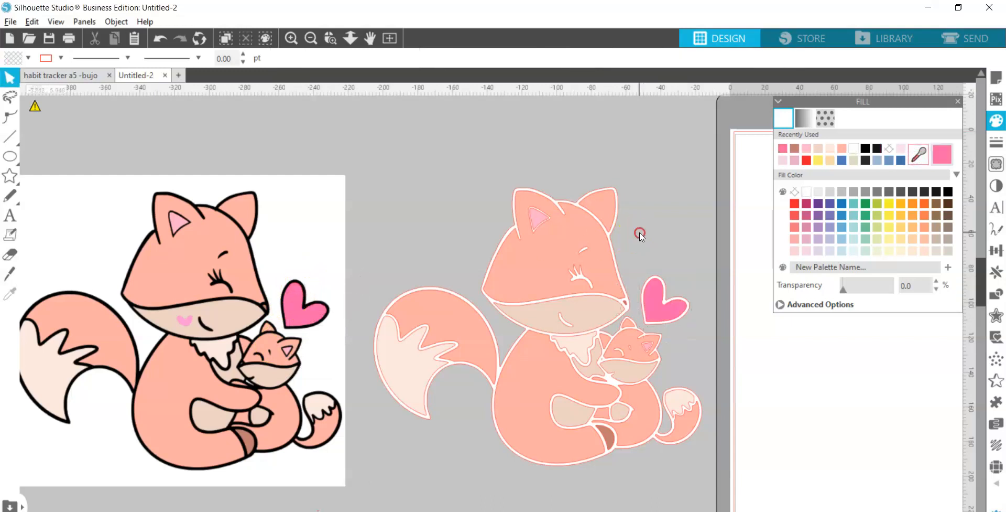
click(513, 192)
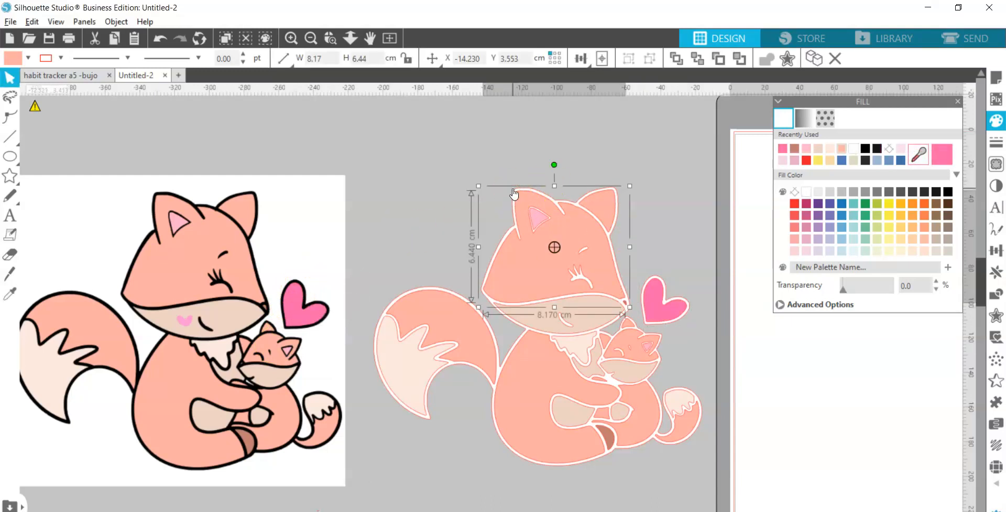
click(516, 162)
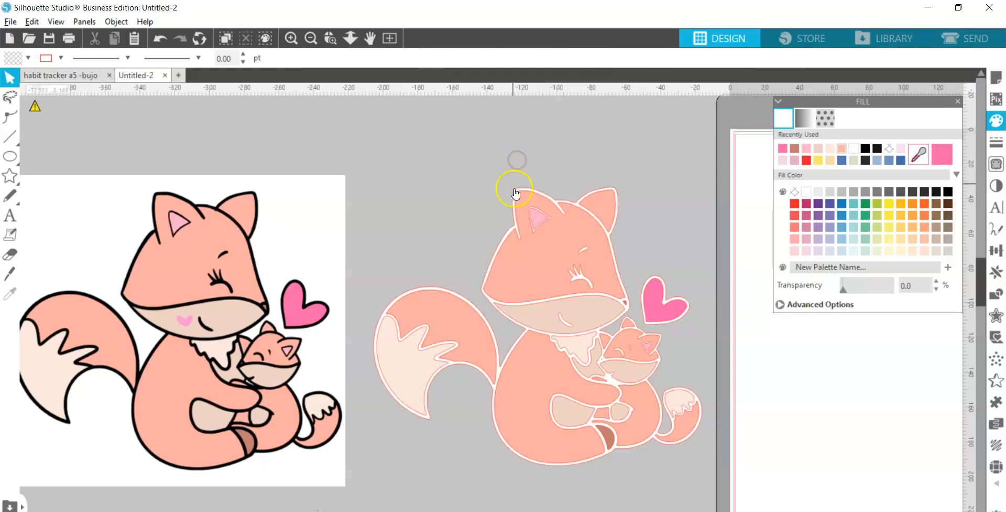
Fill the foxes' full outer outline with black and clear the selection.
click(515, 193)
click(866, 155)
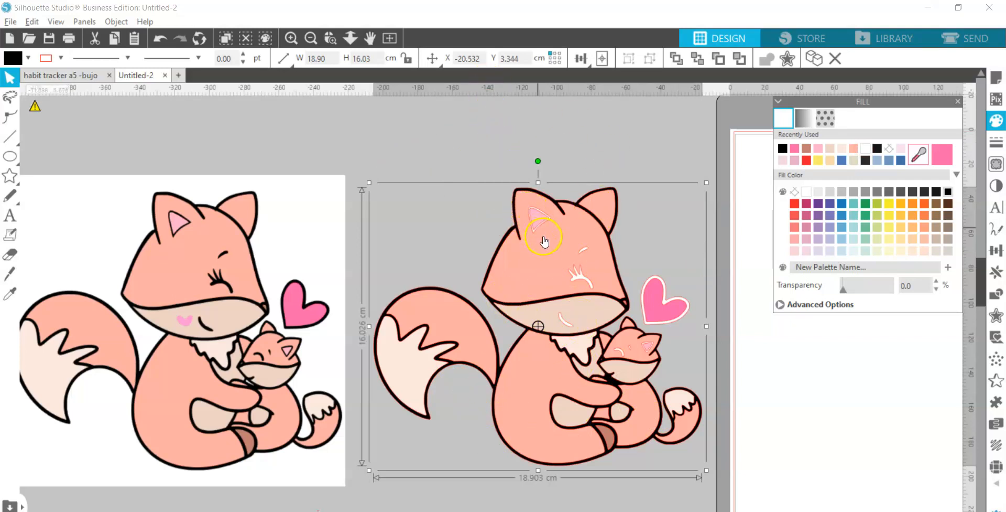
click(624, 168)
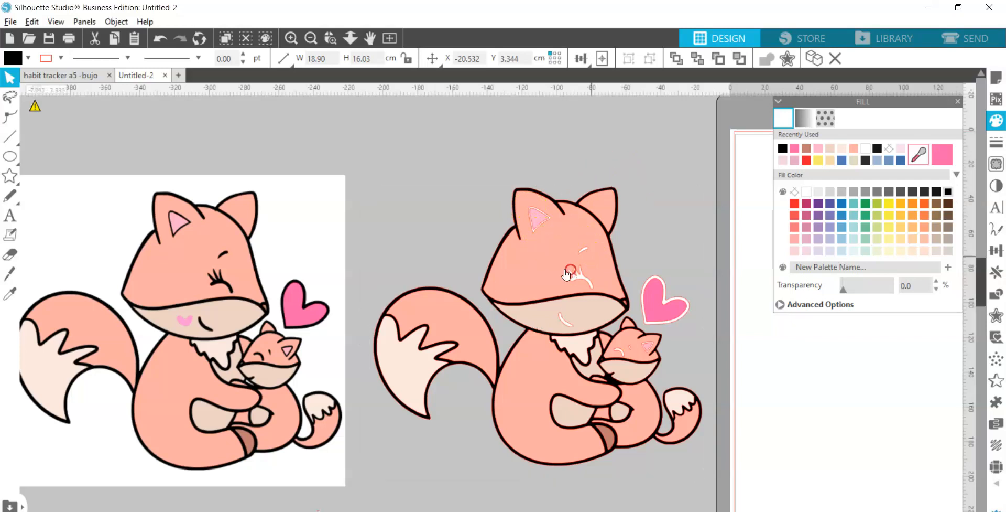
Move the large fox's head and eyelashes off the black outline to check for cutouts, and undo the moves.
click(545, 261)
drag(545, 260, 362, 180)
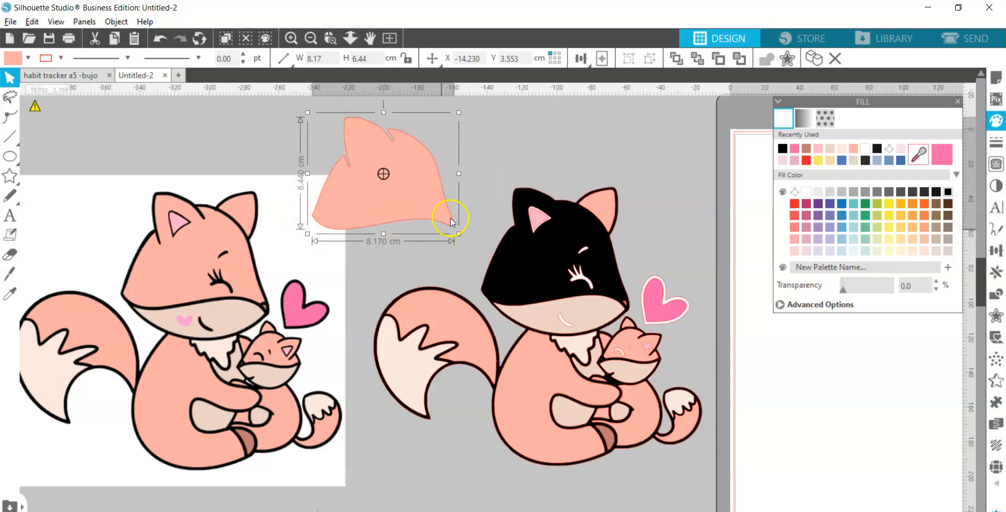
click(583, 276)
click(584, 277)
drag(587, 270, 558, 139)
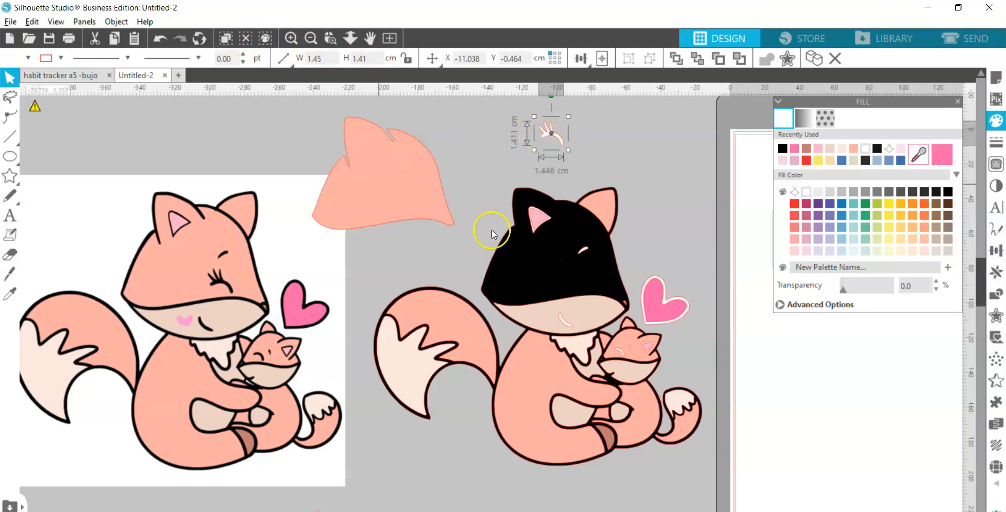
click(161, 39)
click(161, 38)
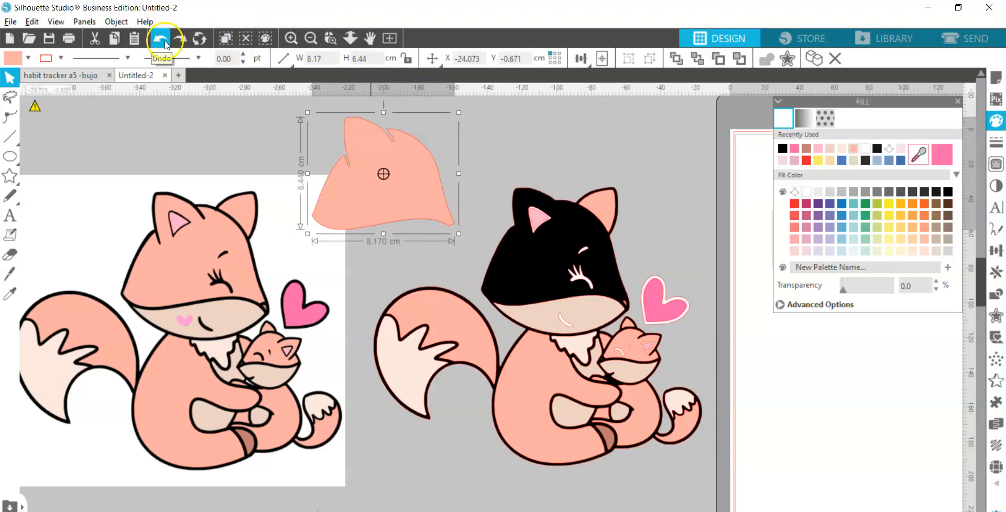
click(161, 38)
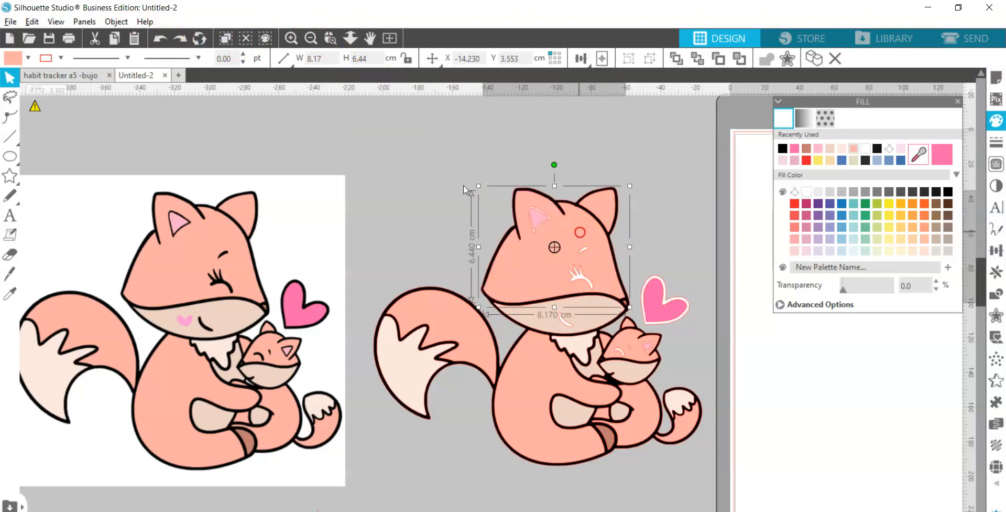
Combine the large fox's head with its inner ear triangle, eyelashes and eyebrow into a compound path.
click(550, 224)
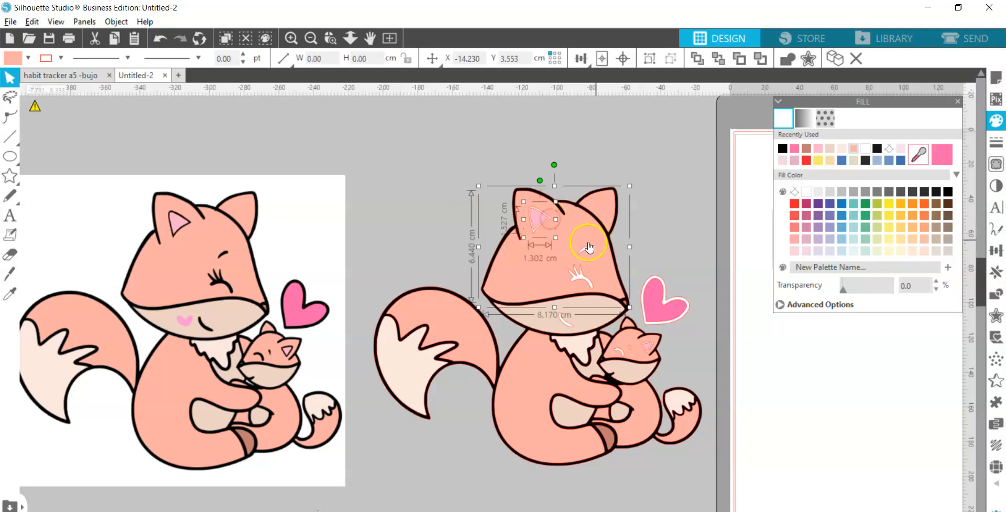
shift+click(583, 280)
right_click(658, 234)
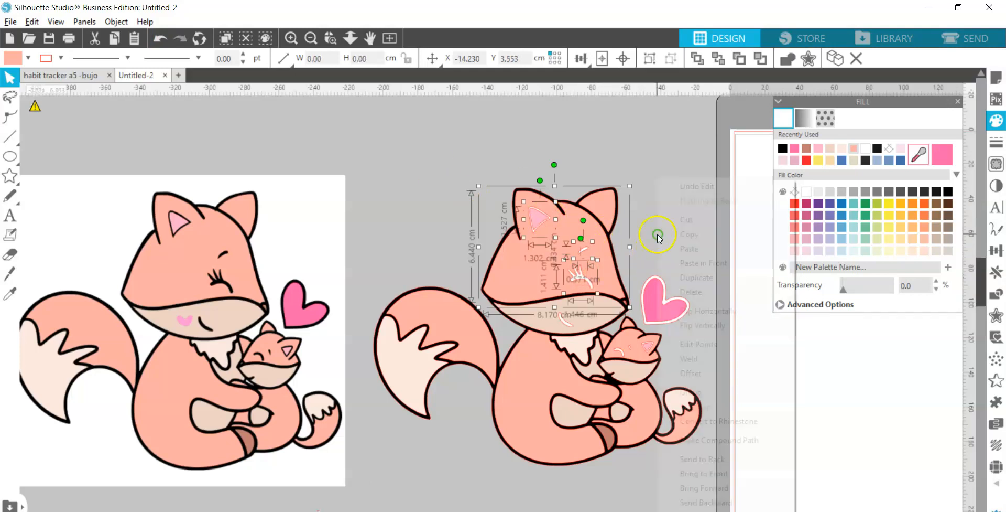
click(757, 440)
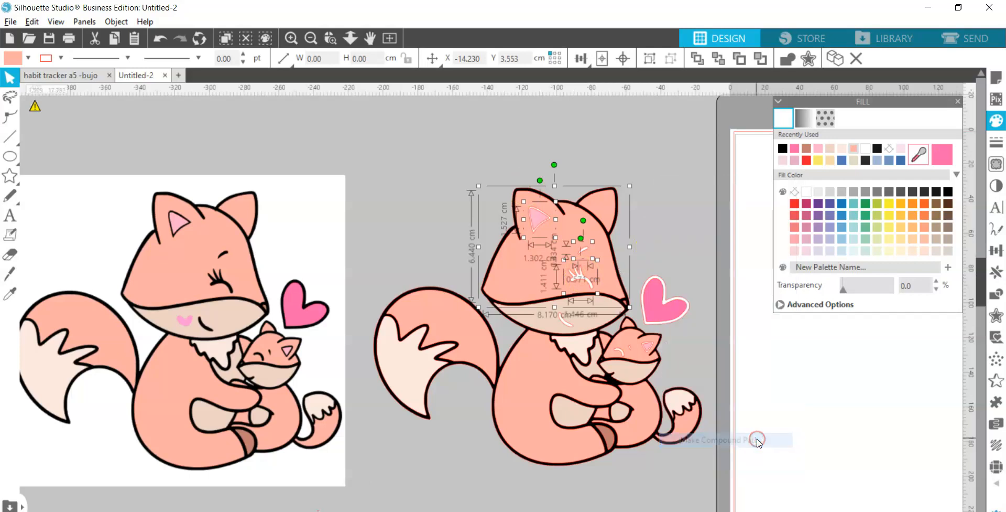
Move the large fox's compound head off the outline to check its cutouts, and undo the move.
drag(579, 256, 432, 195)
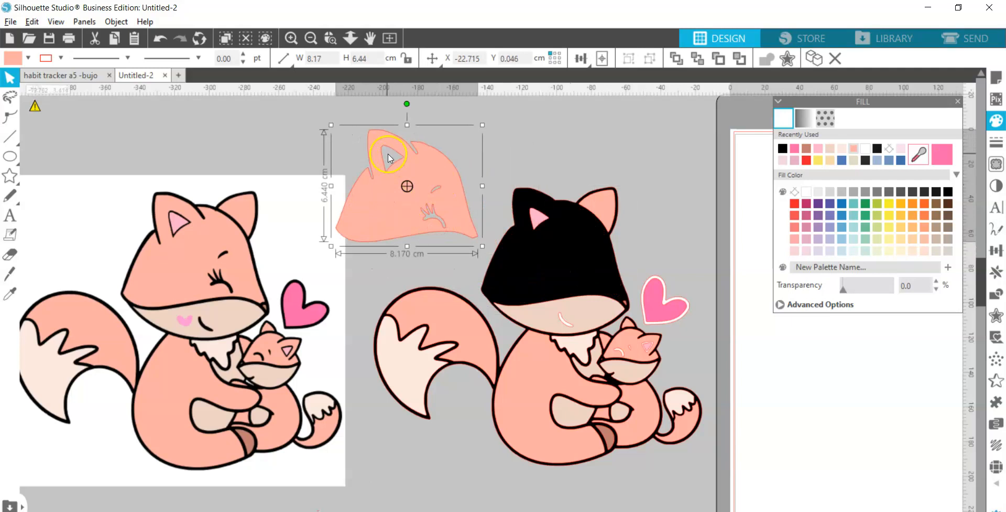
key(i)
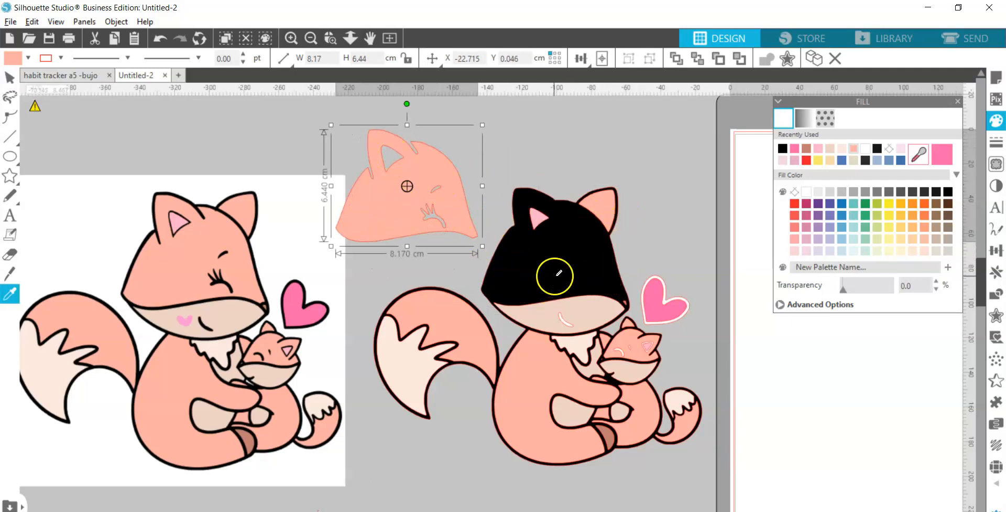
key(ctrl+z)
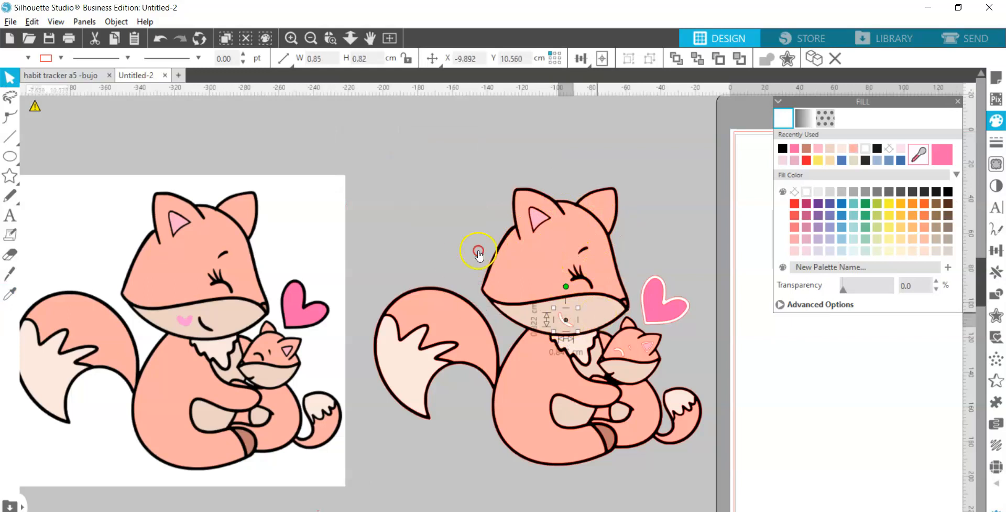
Combine the large fox's beige lower face with its mouth into a compound path.
click(600, 315)
right_click(601, 313)
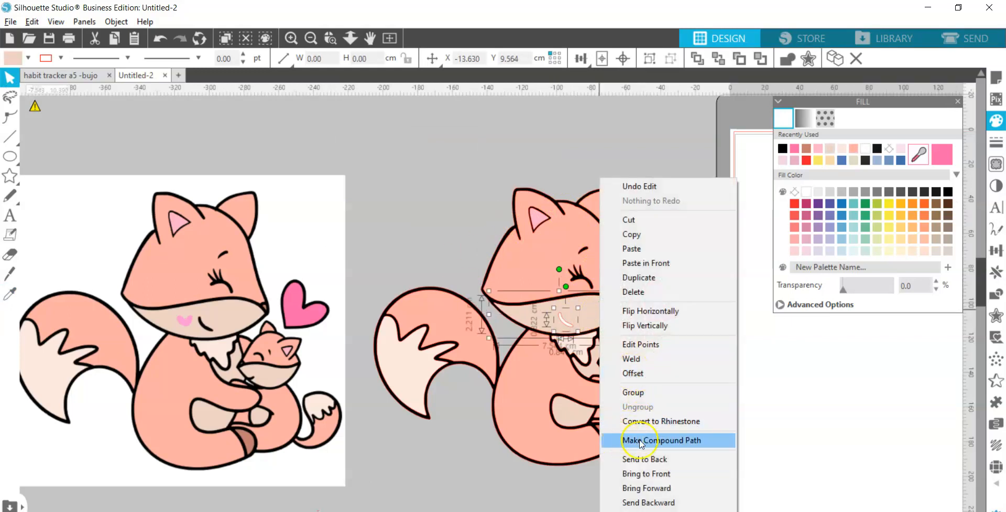
click(683, 442)
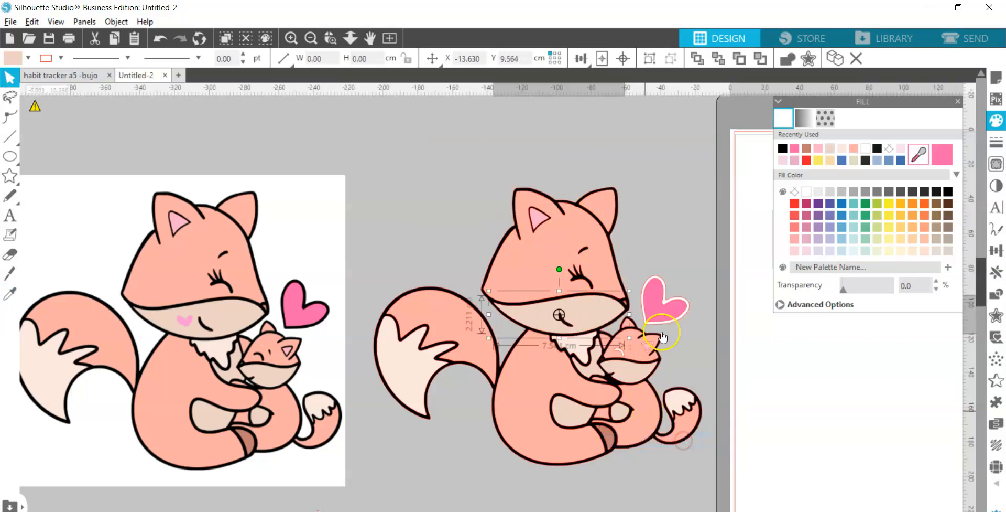
Combine the small fox's head with its eye, eyebrow and inner ear triangle into a compound path.
click(624, 355)
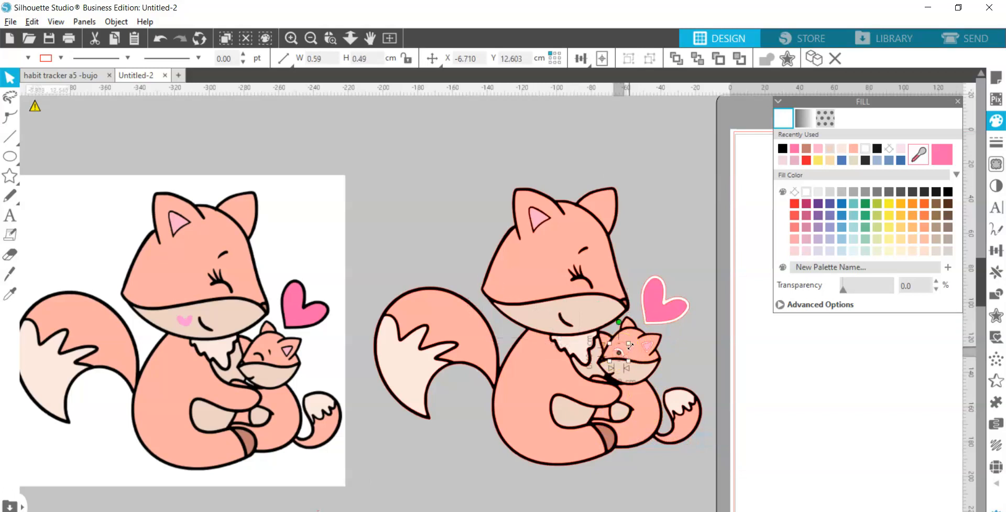
shift+click(646, 355)
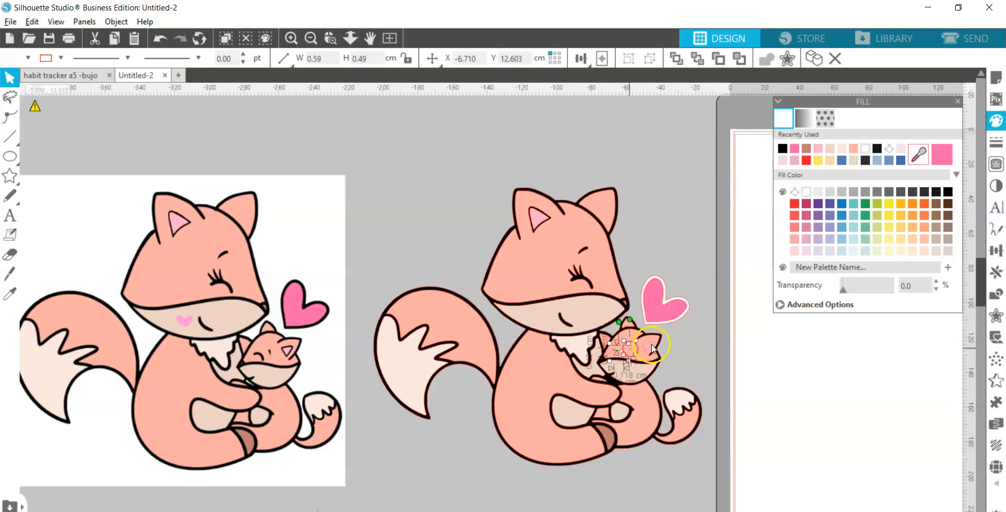
shift+click(640, 356)
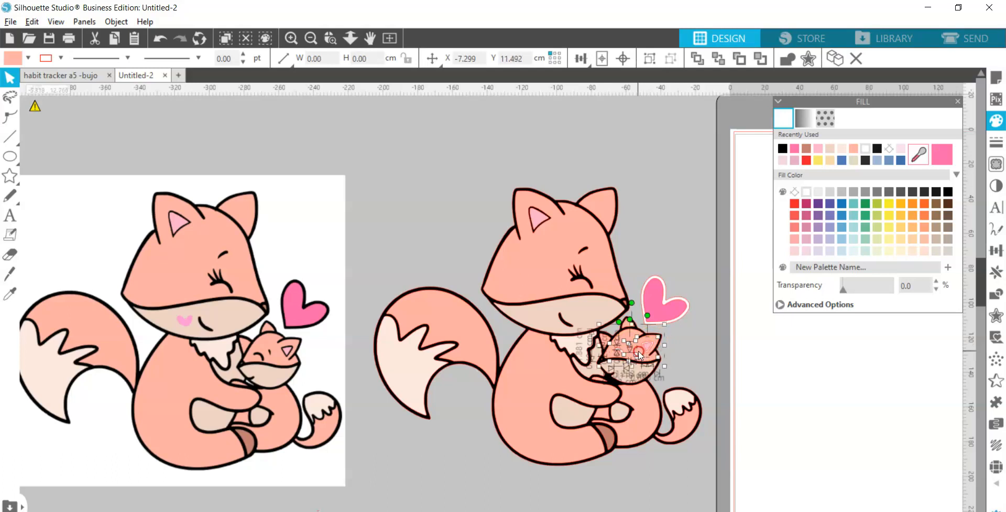
right_click(812, 367)
click(839, 360)
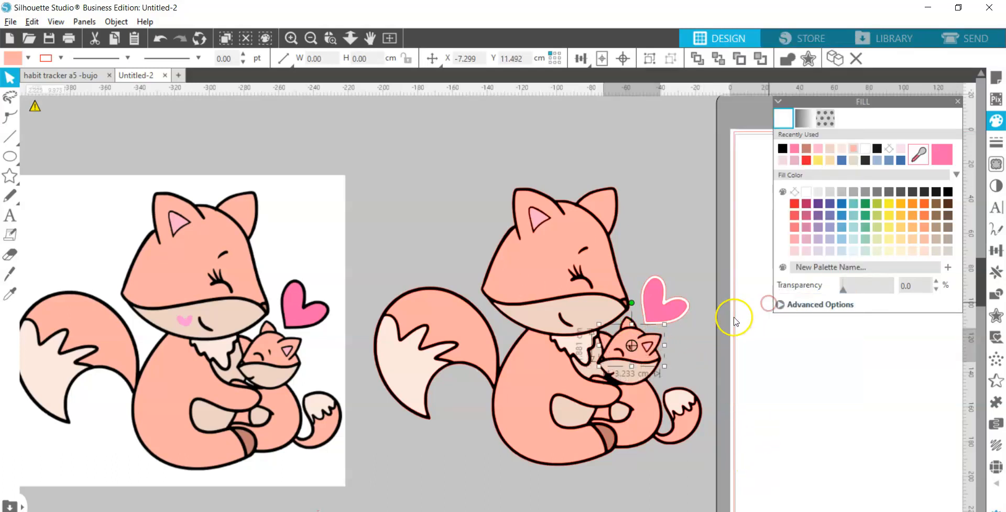
Fill the outer heart shape with the recently used black.
click(690, 304)
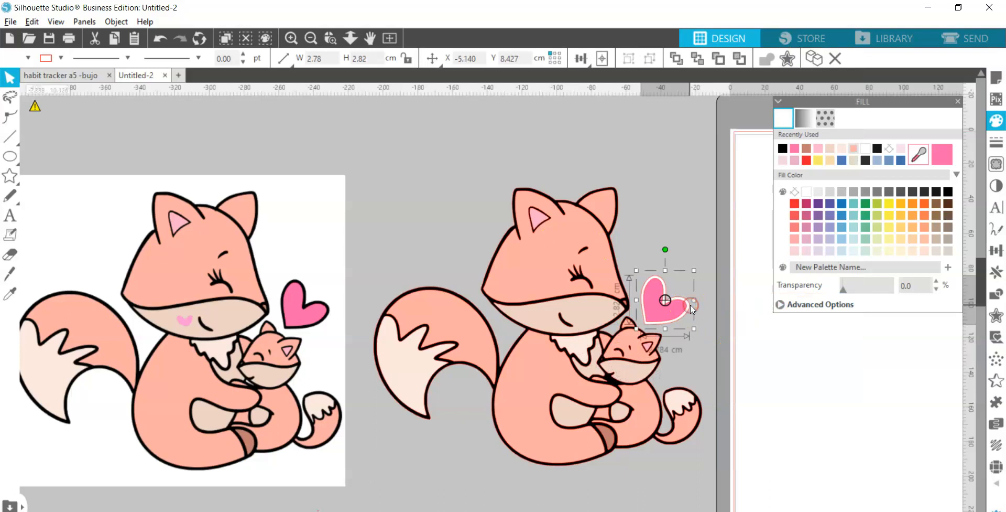
mouse_move(691, 304)
mouse_down()
mouse_move(699, 290)
mouse_move(691, 308)
mouse_up()
click(783, 148)
Select the whole traced fox design, move it onto the page, and return it to the area beside the page.
mouse_move(828, 342)
mouse_down()
mouse_move(1002, 344)
mouse_move(831, 337)
mouse_up()
drag(465, 511, 483, 511)
drag(454, 482, 89, 141)
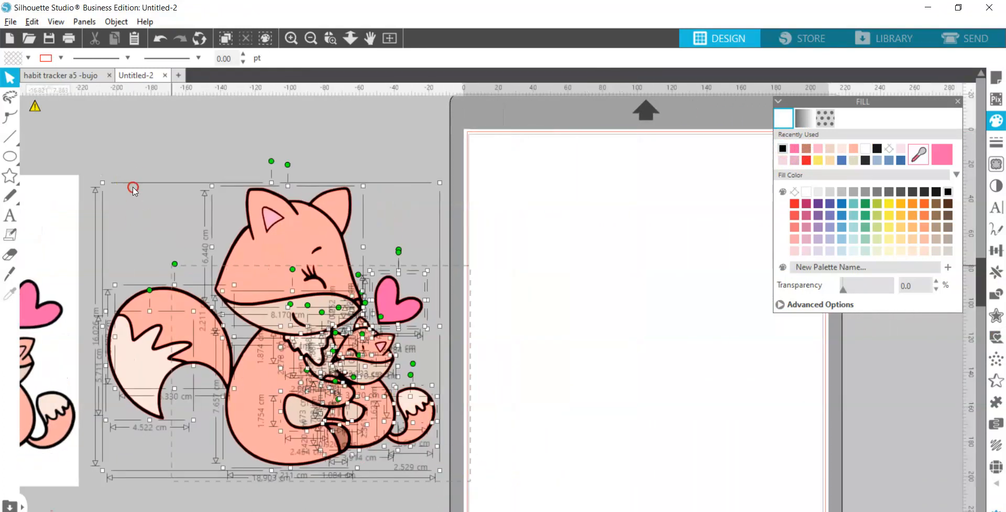
drag(138, 373, 512, 331)
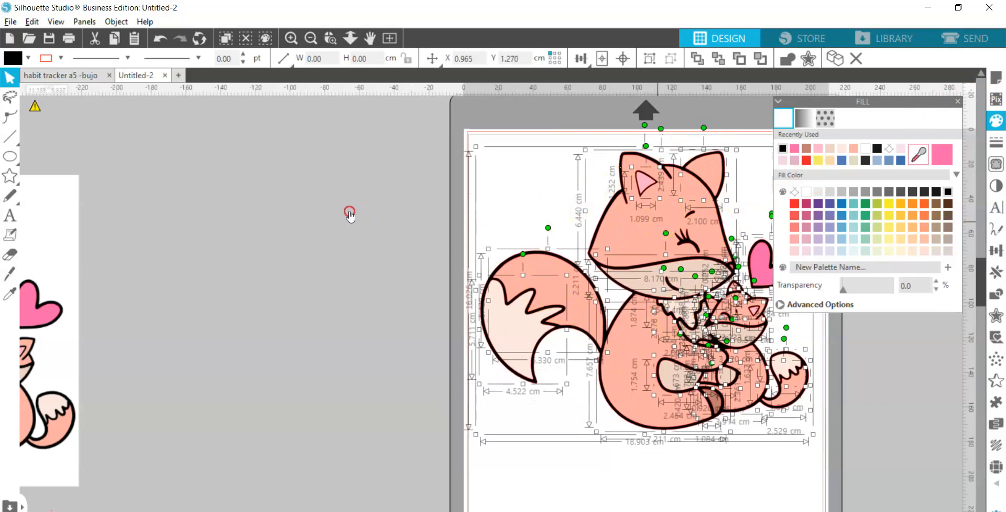
key(ctrl+z)
click(379, 159)
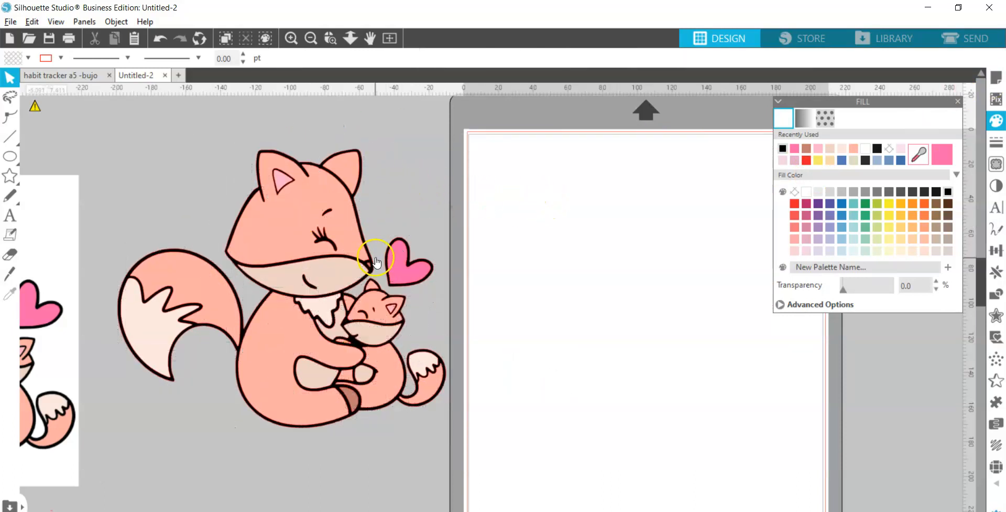
Group the black outer heart with the black fox outline and send the group behind the coloured pieces.
click(399, 242)
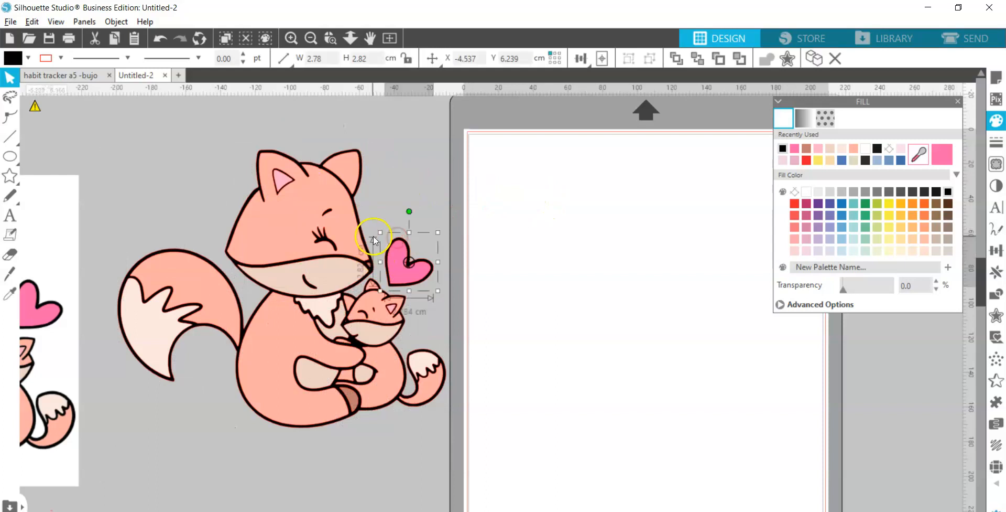
shift+click(362, 225)
shift+click(362, 226)
shift+click(361, 227)
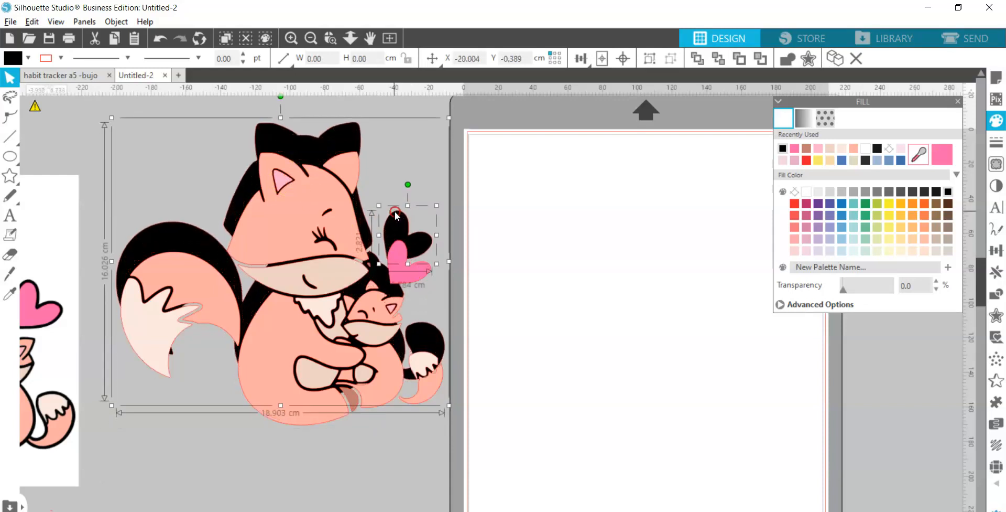
click(160, 38)
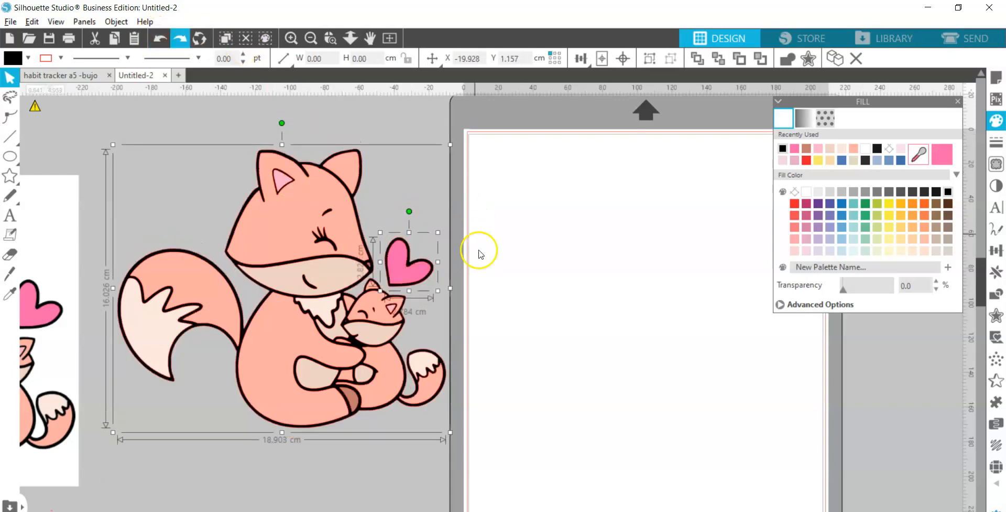
key(i)
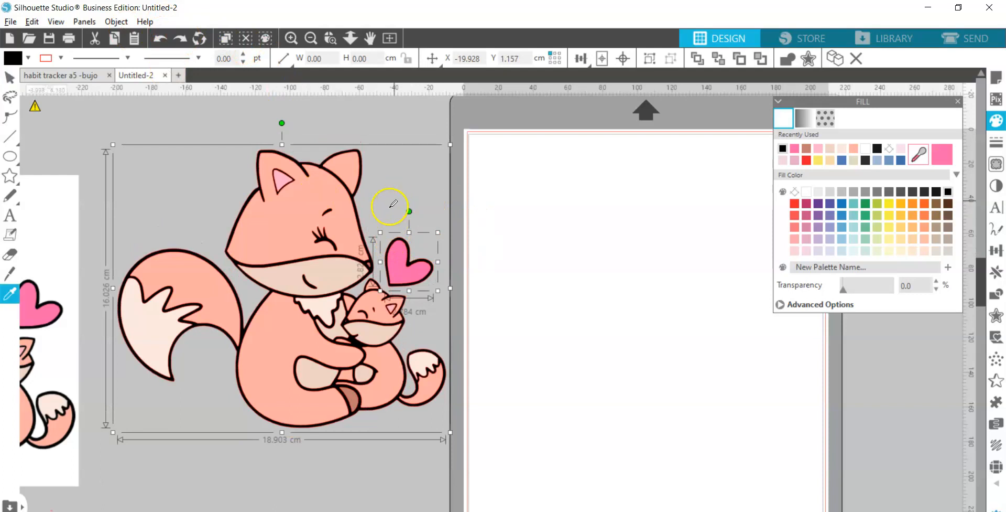
right_click(392, 206)
click(433, 391)
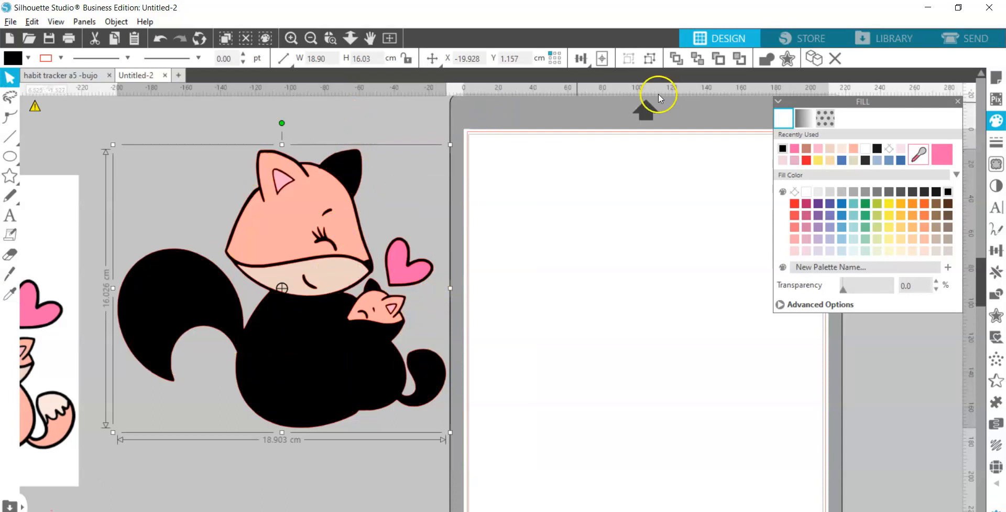
click(562, 50)
Move the grouped black outline onto the page to check that it holds together, and undo the move.
mouse_move(407, 234)
mouse_down()
mouse_move(448, 152)
mouse_move(423, 233)
mouse_up()
key(ctrl+z)
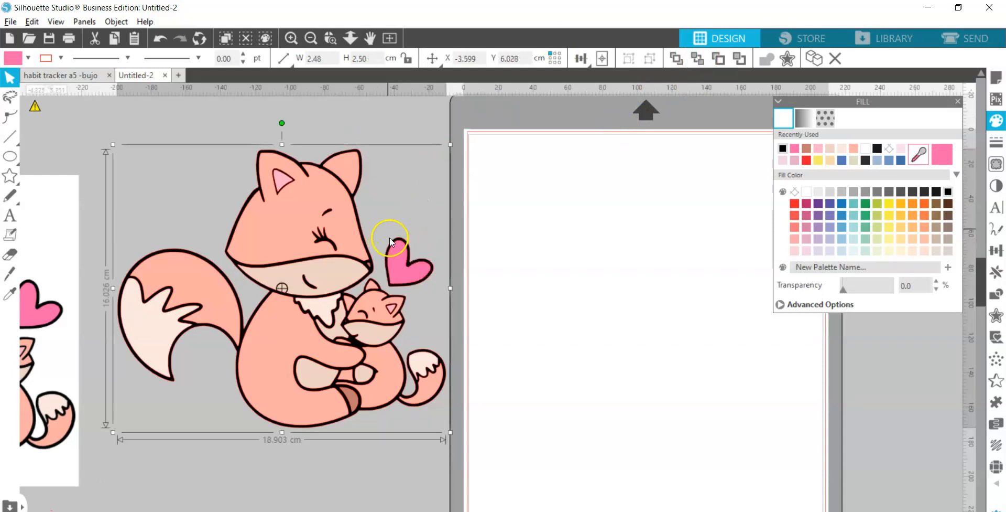
click(372, 231)
drag(362, 234, 716, 252)
click(456, 259)
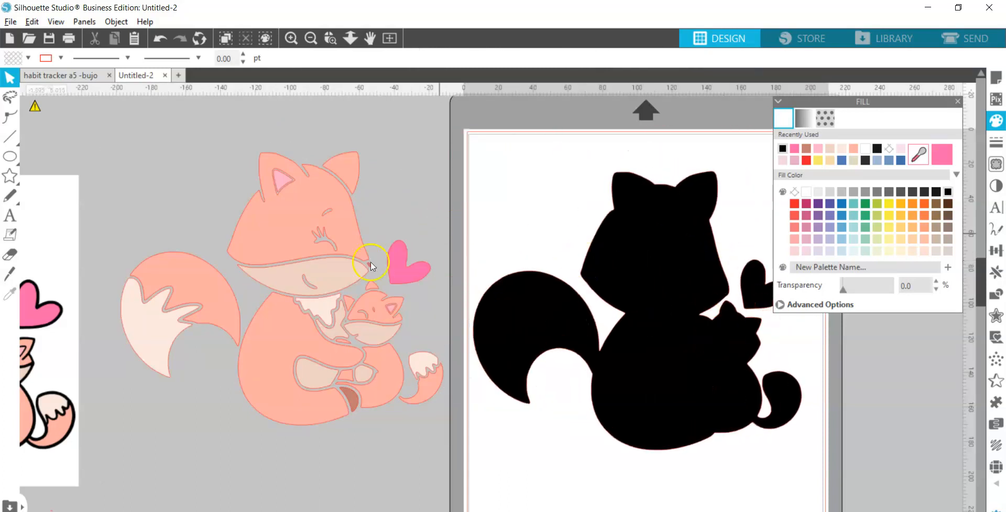
key(ctrl+z)
key(ctrl+z)
Group the cream pieces: the large fox's tail tip, its chest fur and the small fox's tail tip.
click(163, 344)
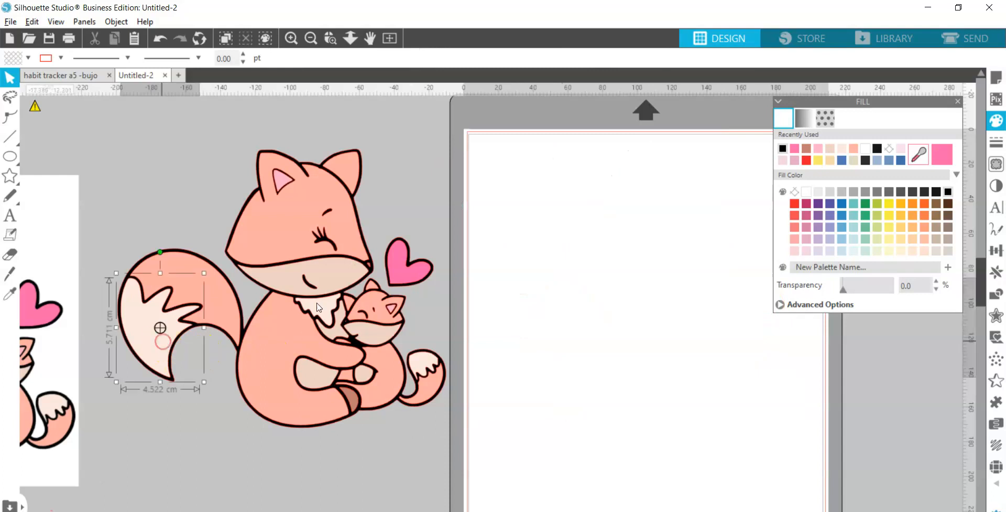
shift+click(325, 308)
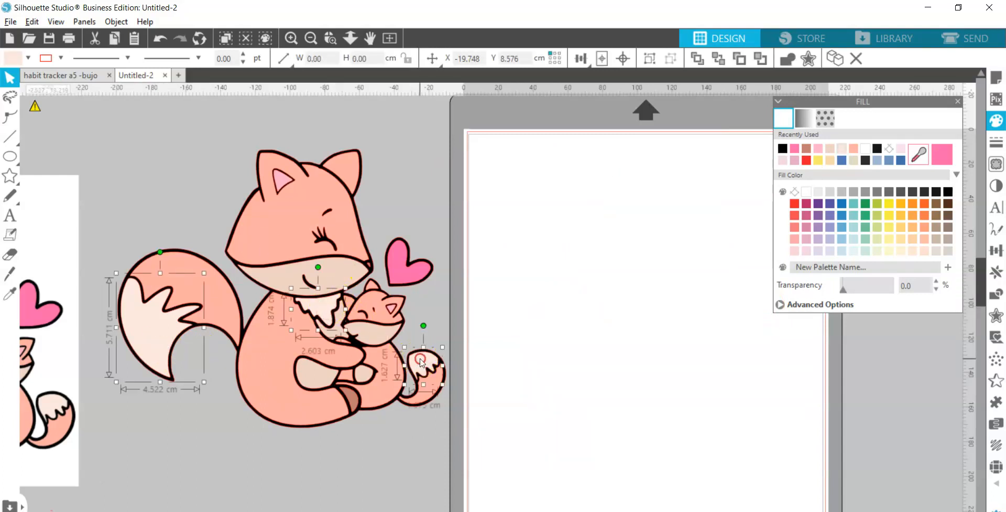
key(ctrl+g)
click(306, 346)
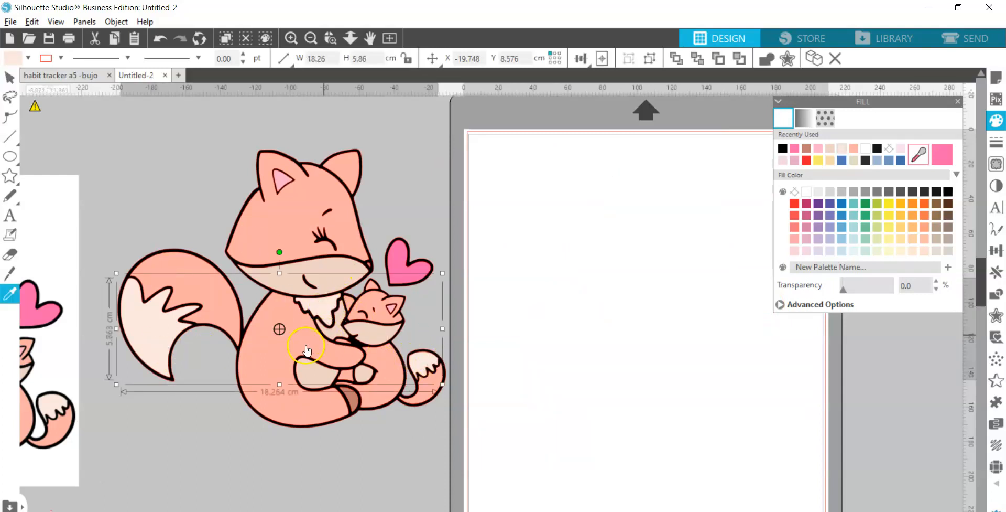
Group the beige pieces: both foxes' lower faces, the neck patch, the large oval on the body and the small paw.
click(307, 373)
shift+click(334, 333)
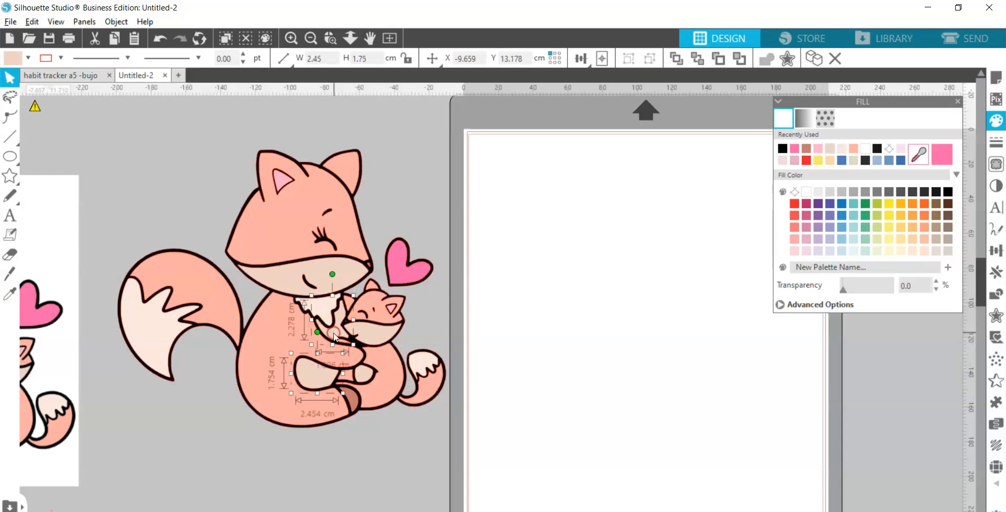
shift+click(293, 265)
shift+click(367, 320)
shift+click(367, 375)
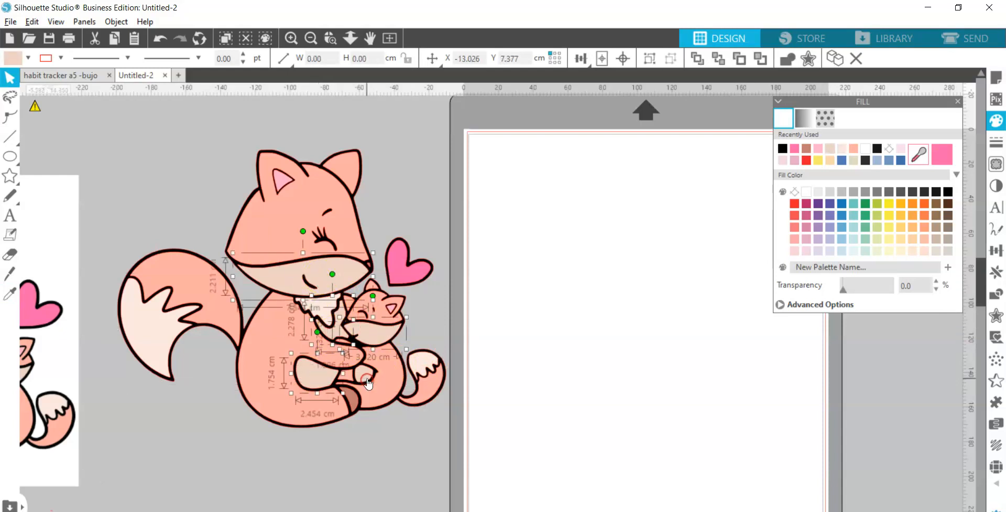
key(ctrl+g)
click(395, 323)
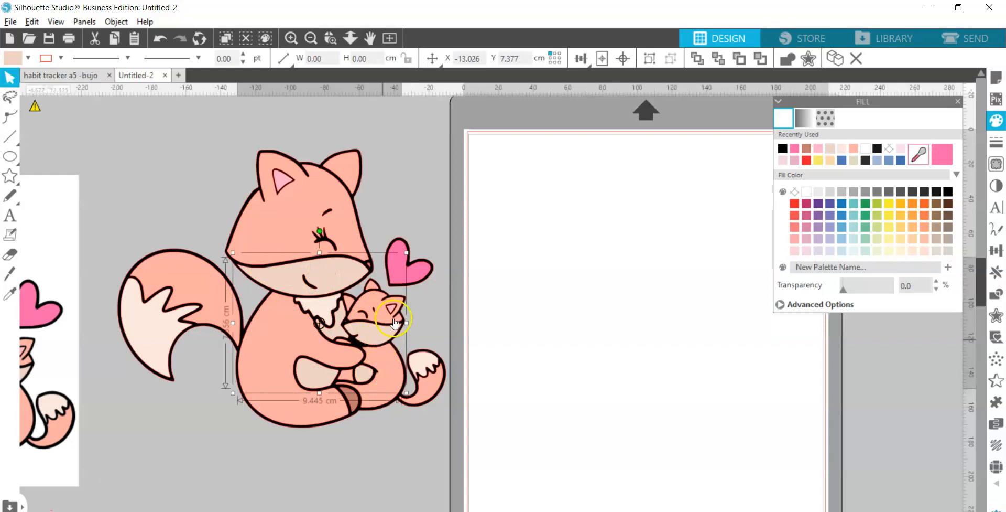
Group the two foxes' pink inner-ear pieces, and select the brown foot piece together with the large fox's nose.
click(391, 311)
click(391, 311)
shift+click(282, 179)
click(370, 227)
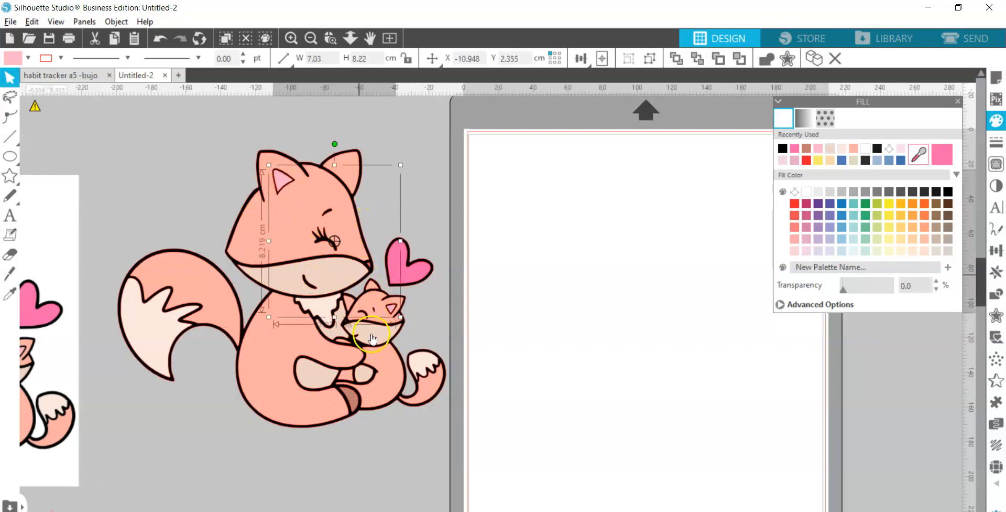
click(353, 406)
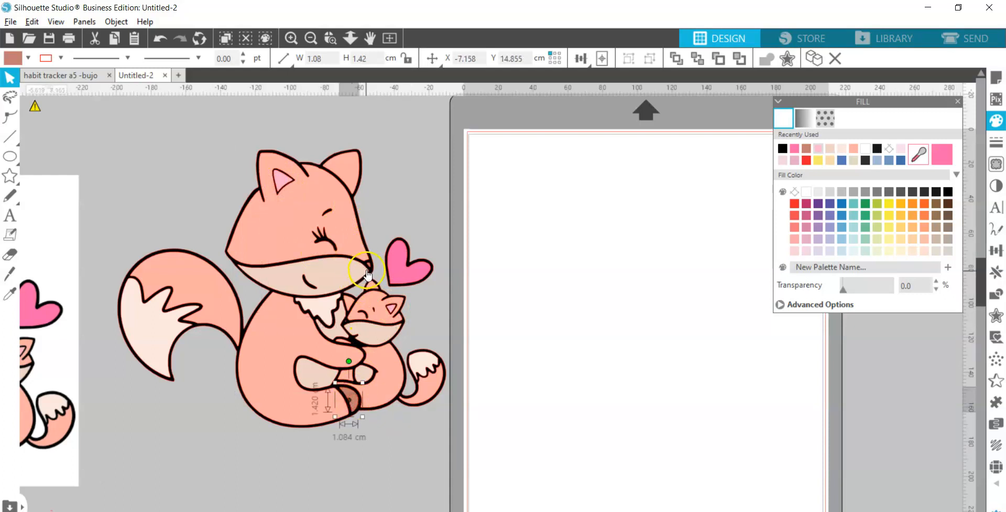
click(372, 265)
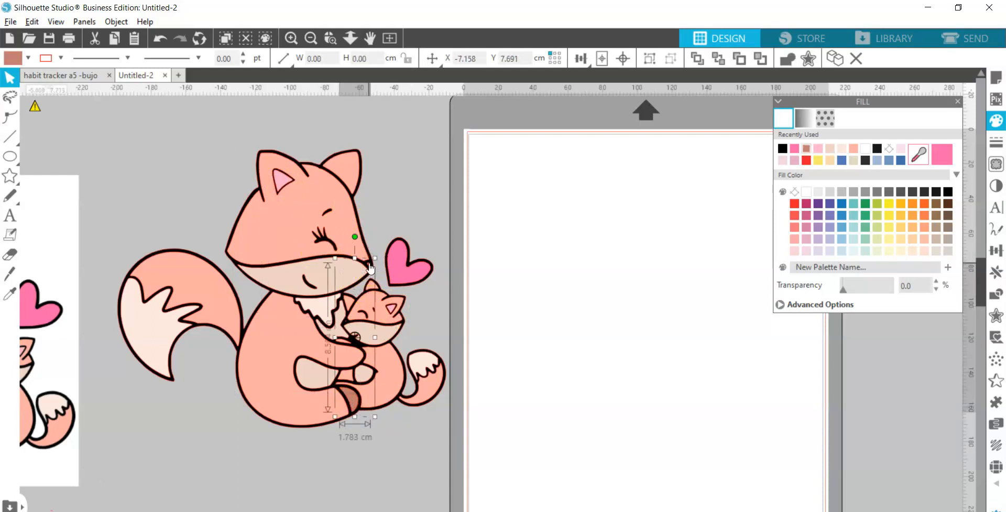
click(206, 286)
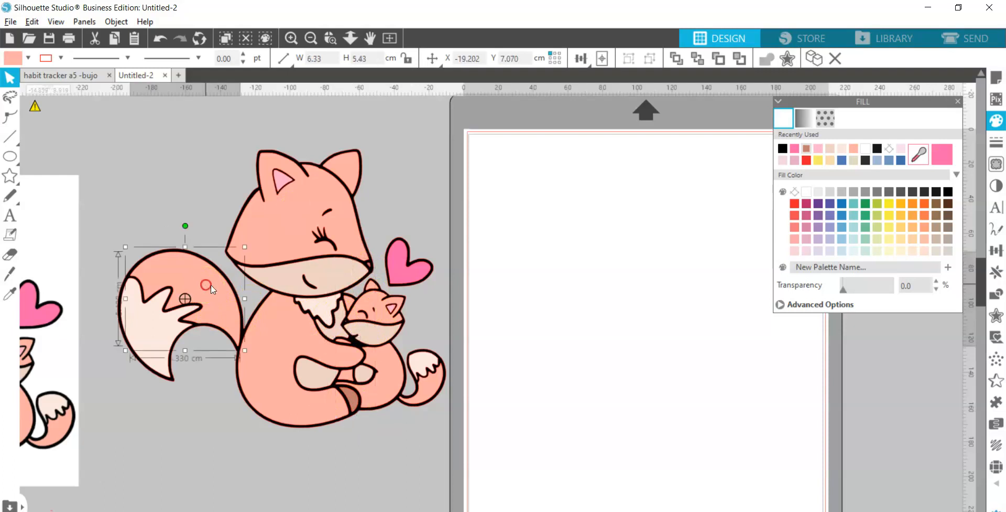
shift+click(288, 336)
shift+click(283, 217)
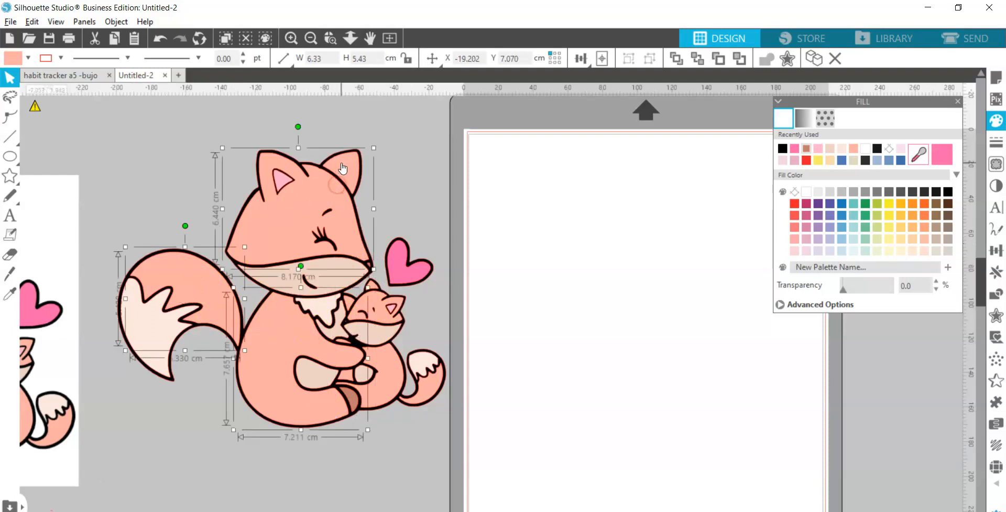
click(386, 197)
key(a)
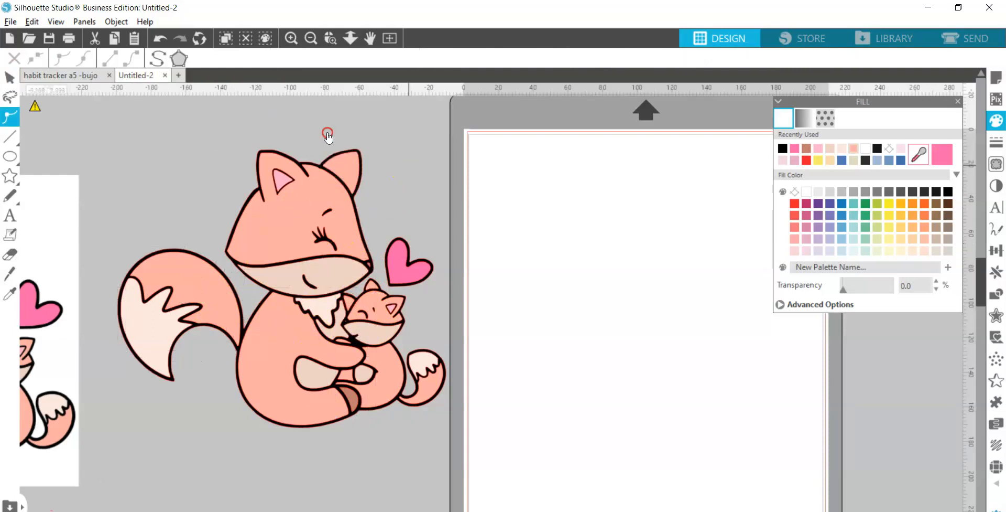
key(v)
Group all peach pieces of both foxes: tails, bodies, heads, the separate ears and the small pieces around the arms.
click(175, 270)
shift+click(292, 325)
shift+click(299, 236)
shift+click(347, 234)
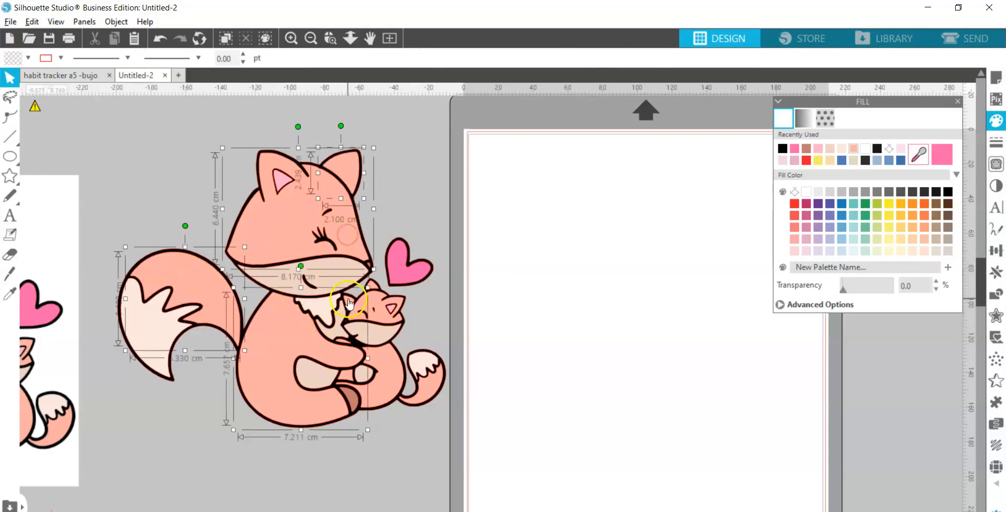
shift+click(349, 301)
shift+click(368, 297)
shift+click(366, 342)
shift+click(341, 384)
shift+click(346, 360)
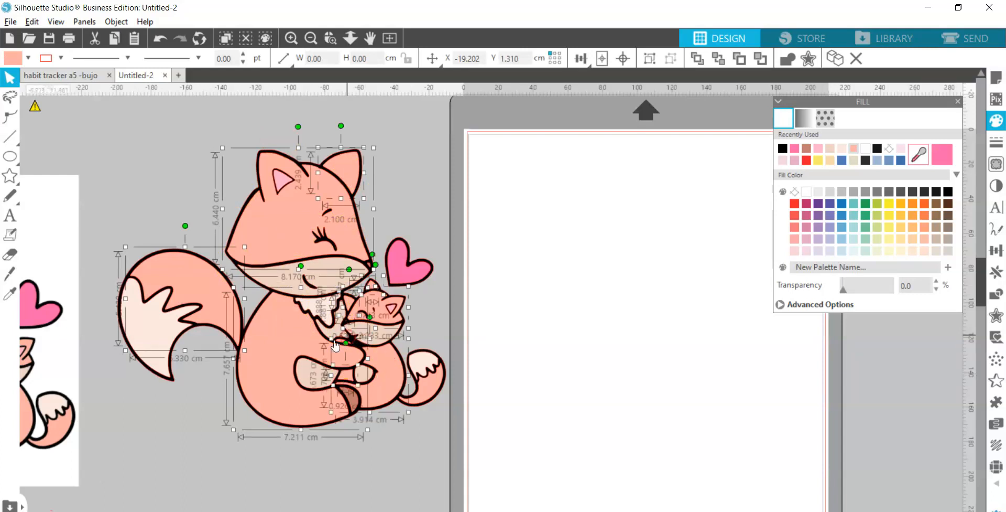
shift+click(344, 345)
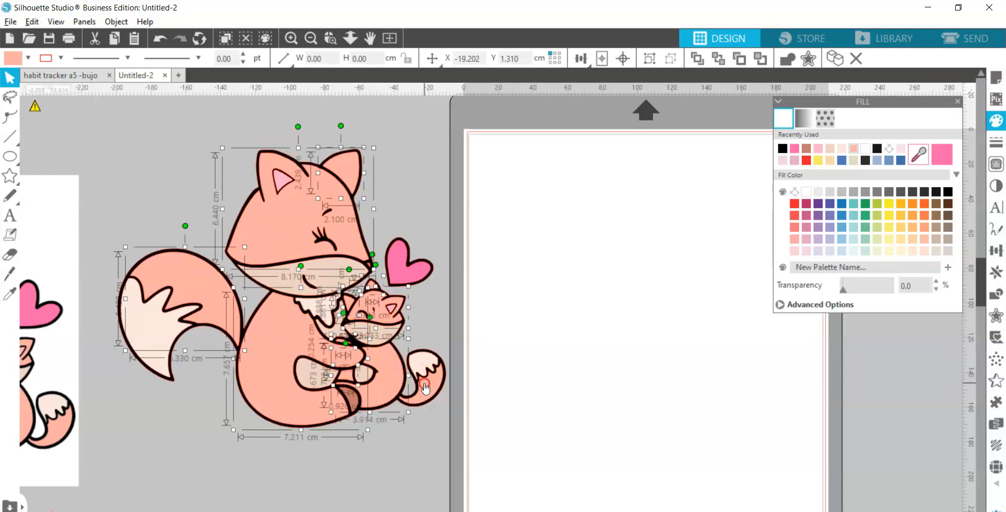
shift+click(424, 385)
key(ctrl+g)
drag(253, 380, 387, 190)
click(508, 220)
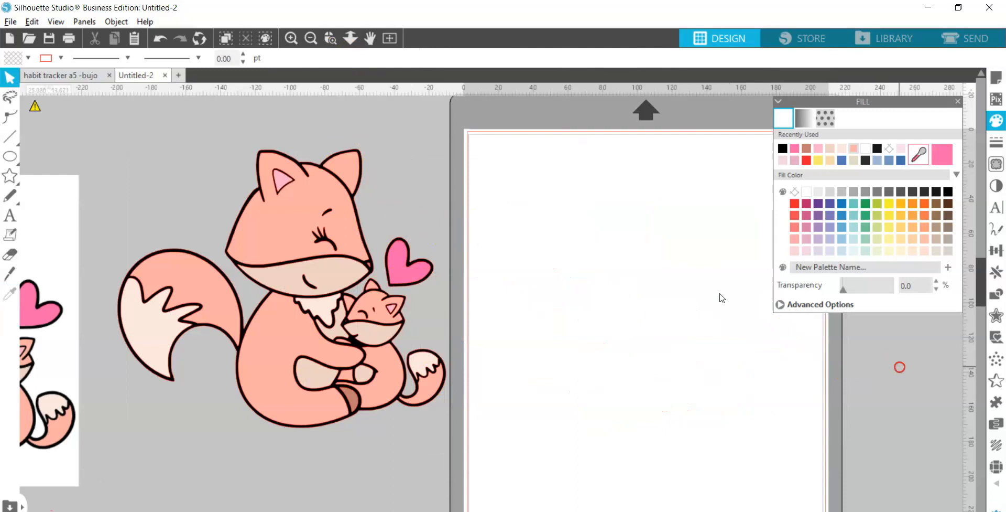
Close the fill settings, move the black base group onto the page and check its cut preview.
click(958, 103)
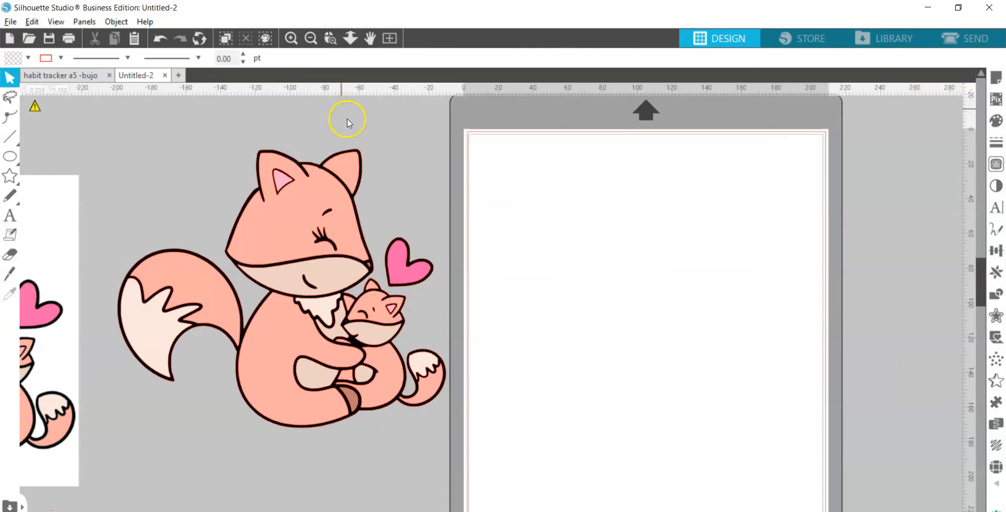
drag(310, 163, 663, 160)
drag(436, 406, 341, 380)
click(784, 110)
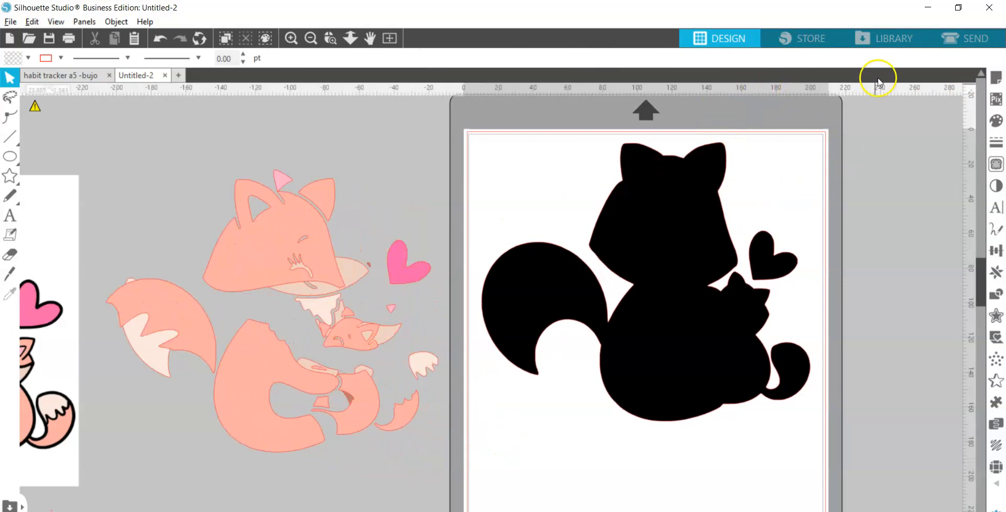
click(967, 39)
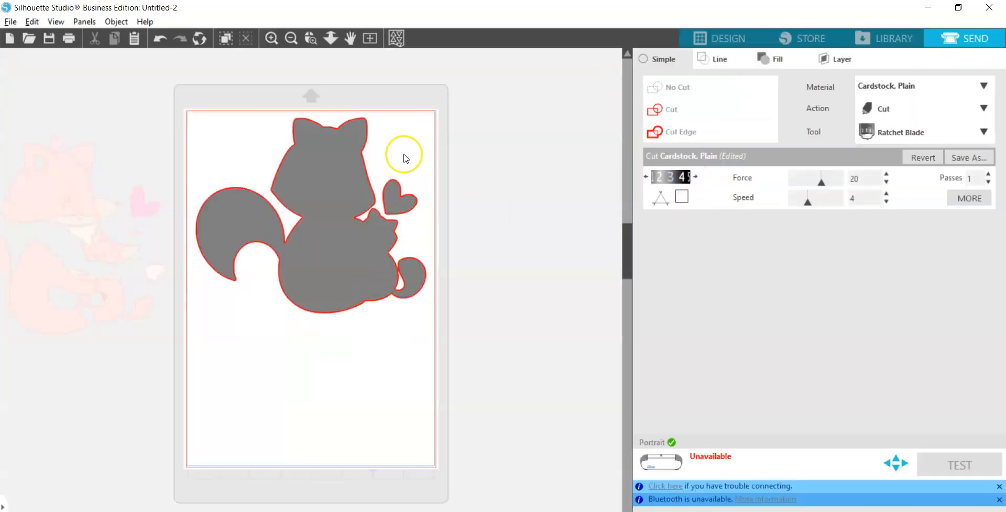
click(714, 37)
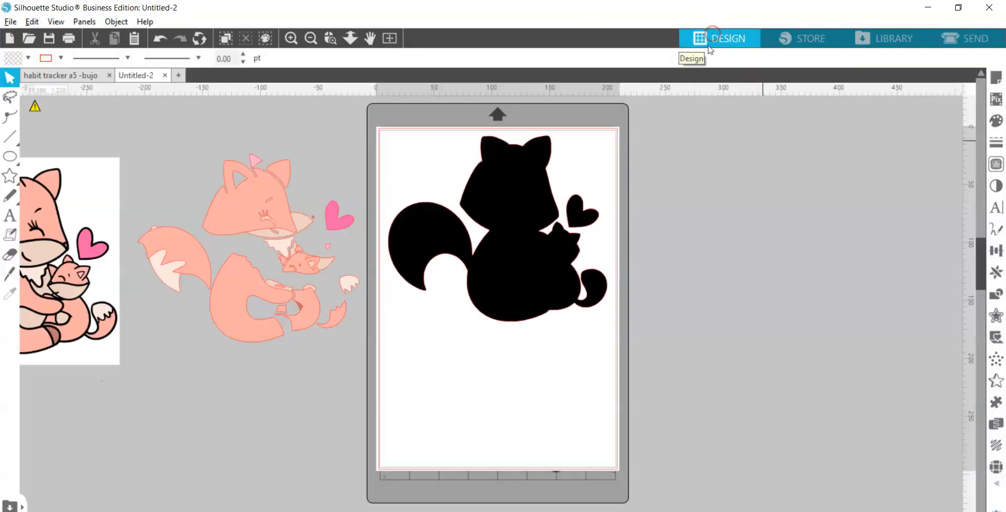
Move the black base group off to the right of the page, place the peach group on the page and check its cut preview.
drag(411, 233, 674, 231)
drag(273, 207, 525, 185)
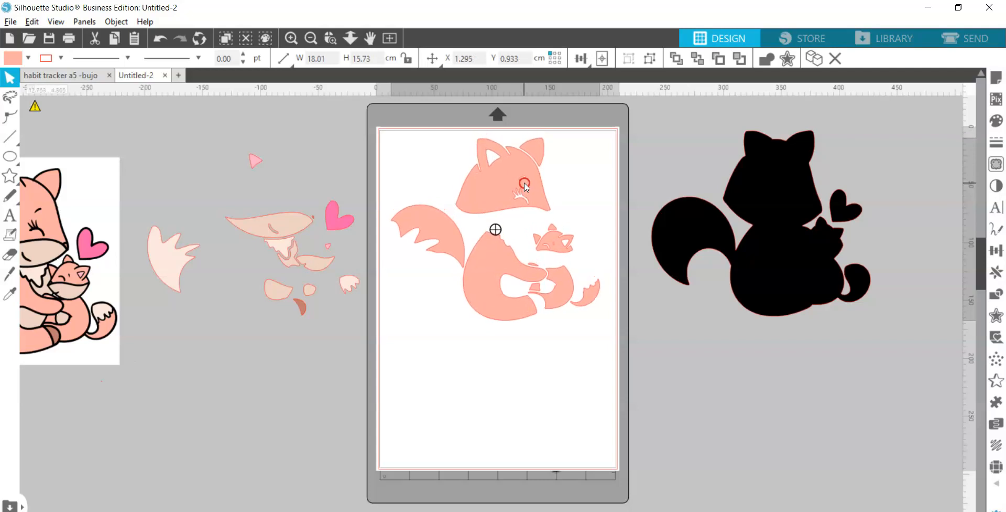
key(Escape)
click(952, 51)
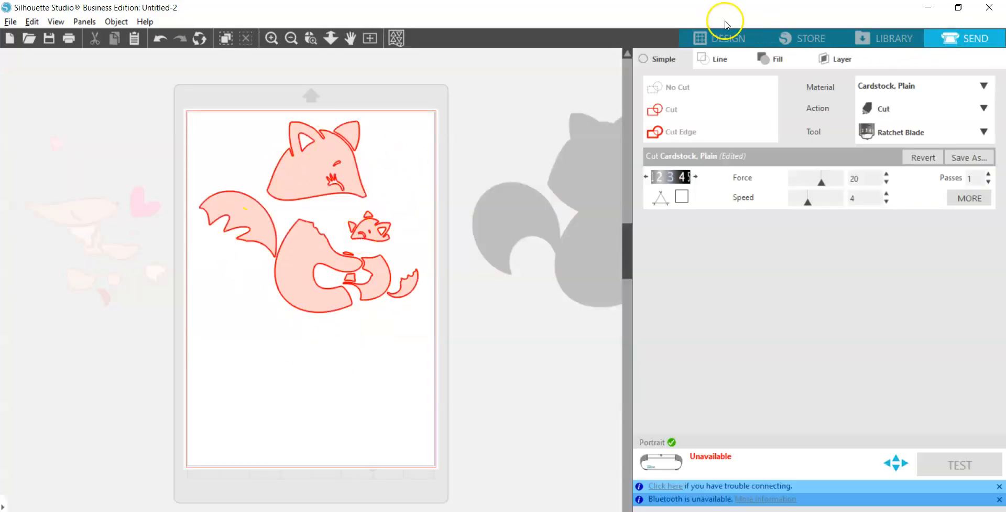
click(725, 23)
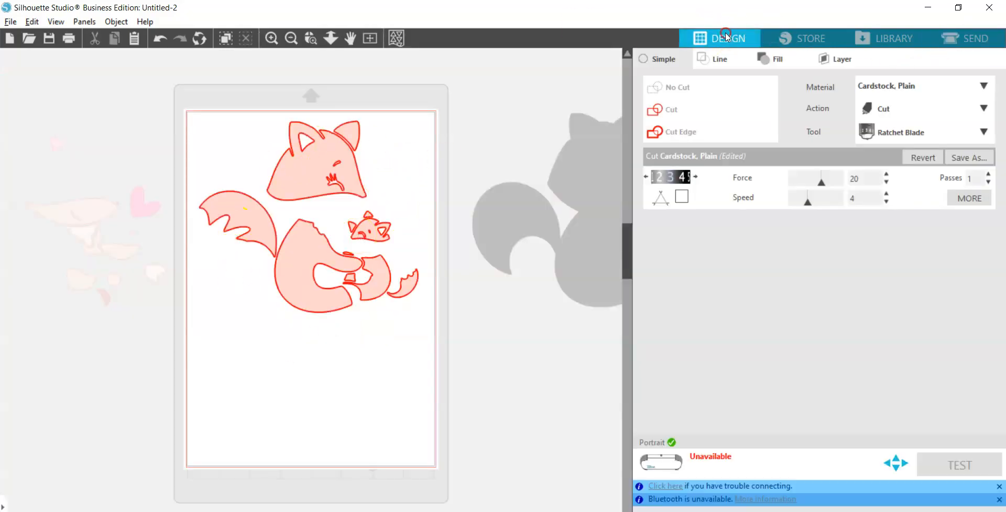
Place the peach, beige and cream groups over the black base, aligned with its outline.
drag(530, 158, 785, 189)
drag(270, 227, 769, 224)
click(433, 159)
click(335, 242)
drag(160, 254, 665, 258)
click(313, 193)
Place the pink heart, brown foot piece, nose and grouped inner-ear pieces in their positions on the black base.
drag(331, 217, 835, 218)
click(315, 130)
drag(298, 304, 808, 308)
key(ctrl+shift+e)
click(438, 242)
click(358, 239)
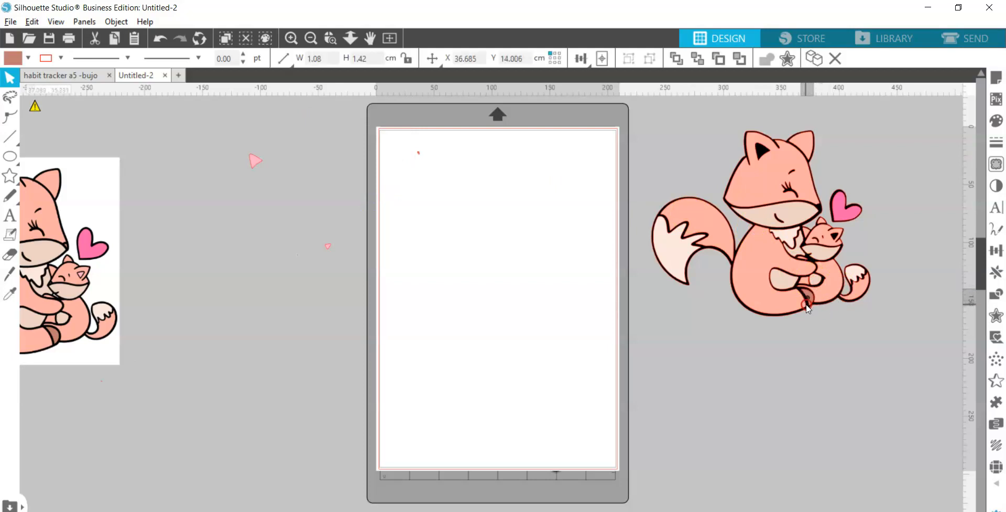
drag(419, 153, 817, 209)
drag(328, 246, 837, 236)
Clear any stray leftovers from the emptied area between the original picture and the page.
drag(191, 146, 440, 336)
click(268, 277)
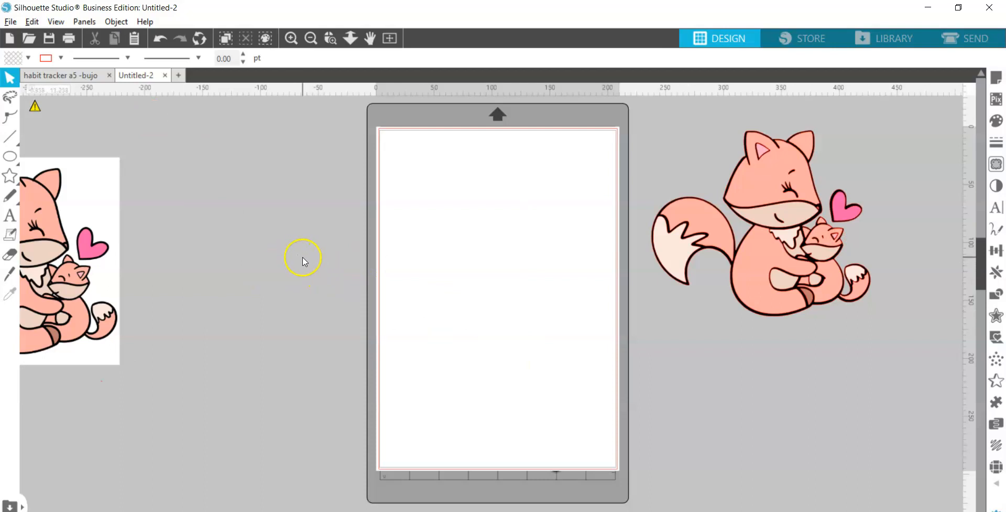
click(299, 256)
key(Delete)
Select the whole reassembled fox design and move it onto the upper part of the page.
drag(605, 119, 888, 308)
drag(747, 285, 483, 294)
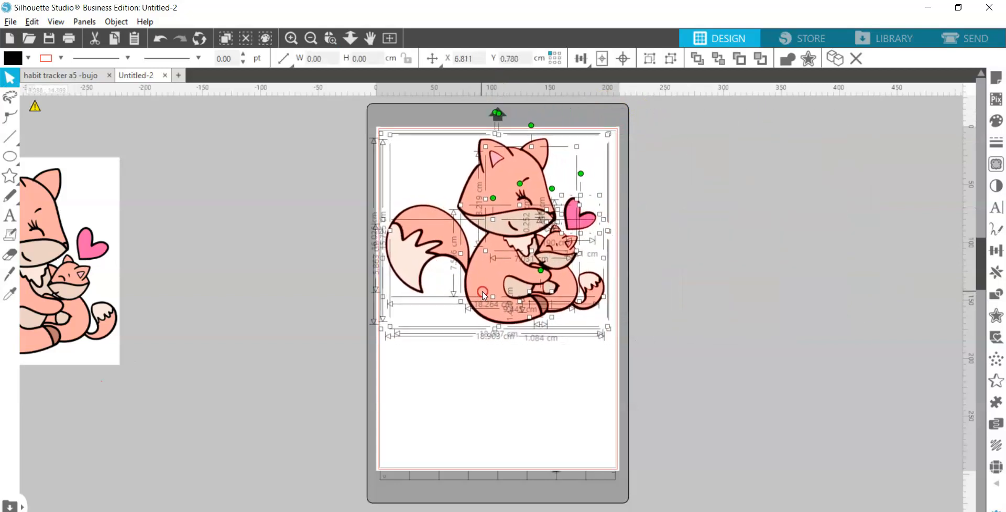
click(606, 267)
key(z)
drag(722, 398, 722, 398)
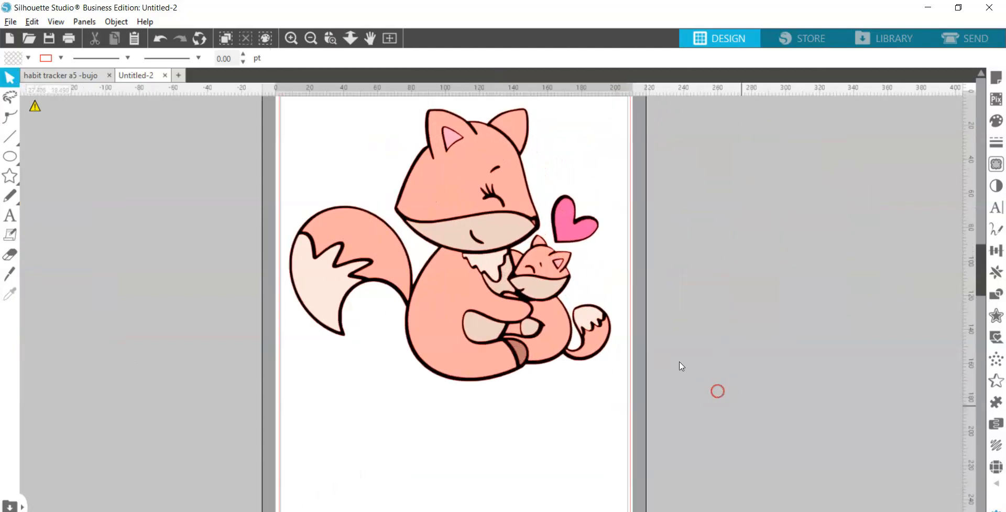
Examine the colour groups by selecting the peach, beige, heart, cream and brown pieces in turn.
click(421, 195)
drag(421, 195, 421, 198)
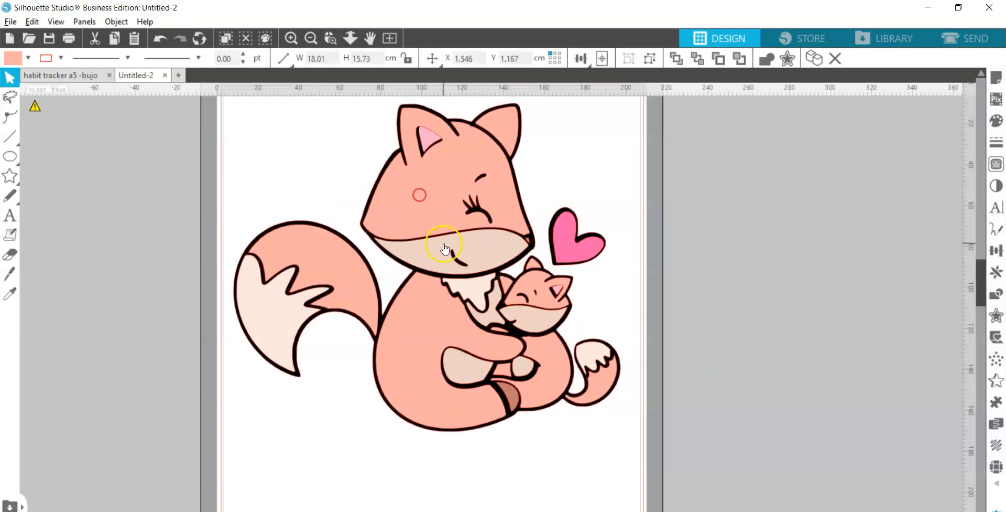
click(428, 252)
click(427, 253)
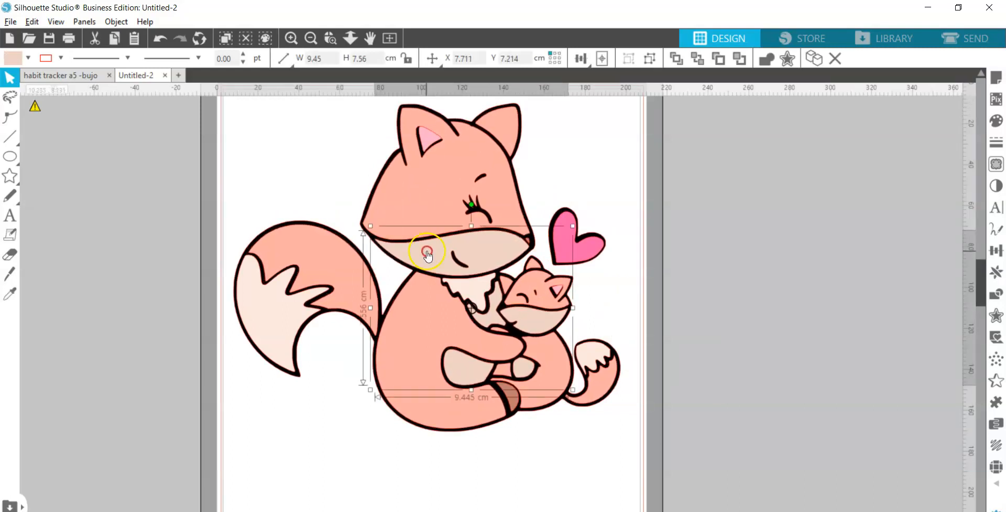
click(582, 250)
click(598, 304)
click(591, 357)
drag(591, 356, 592, 358)
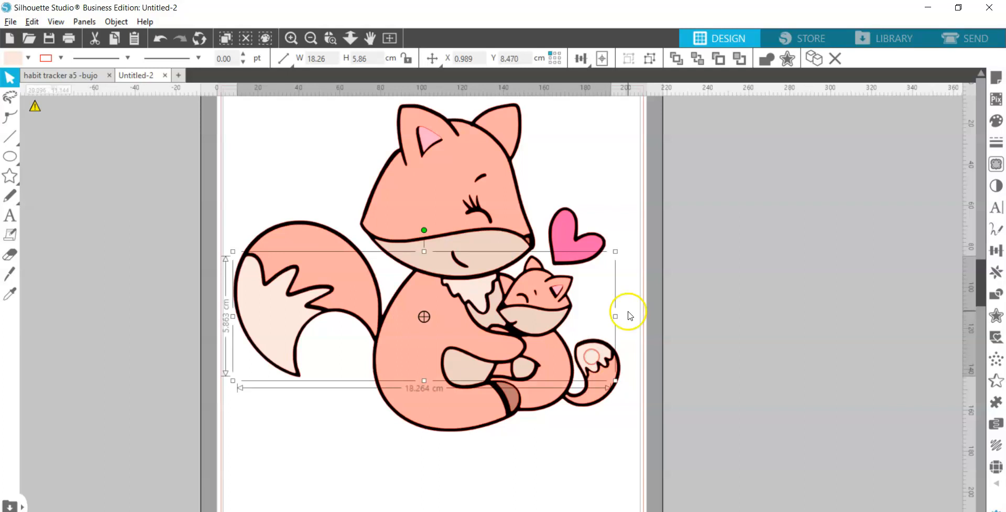
drag(509, 397, 508, 396)
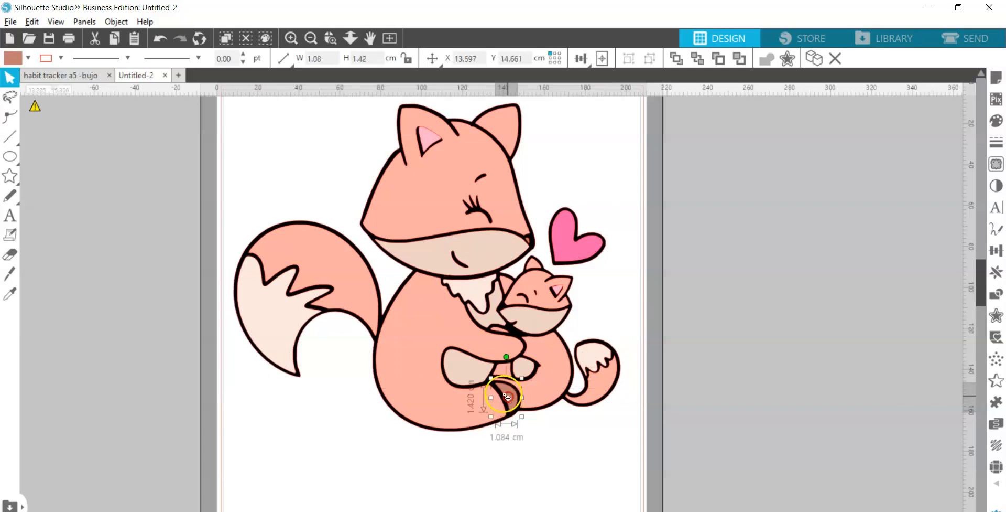
Recolour the peach group with an orange fill.
click(425, 338)
click(996, 120)
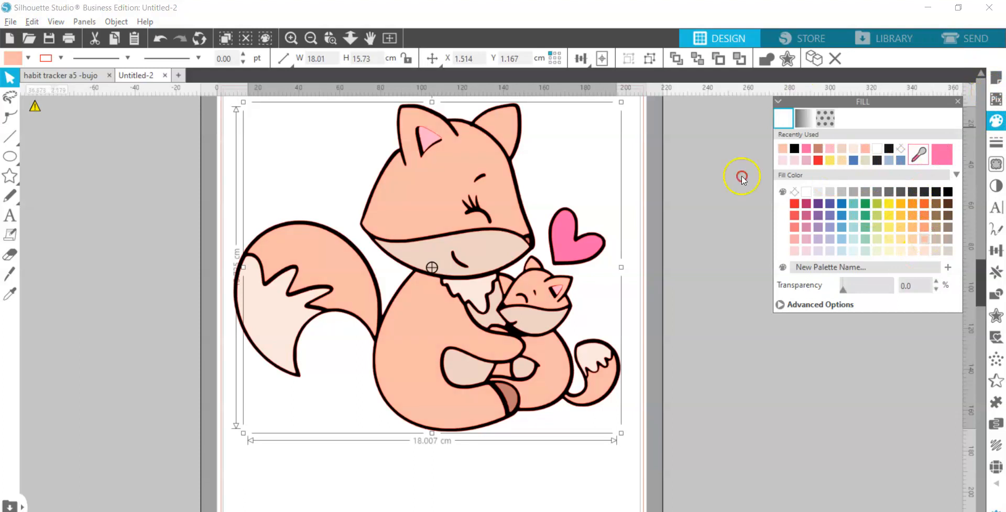
click(927, 219)
Recolour the cream group and the beige group with the same light grey fill.
click(303, 316)
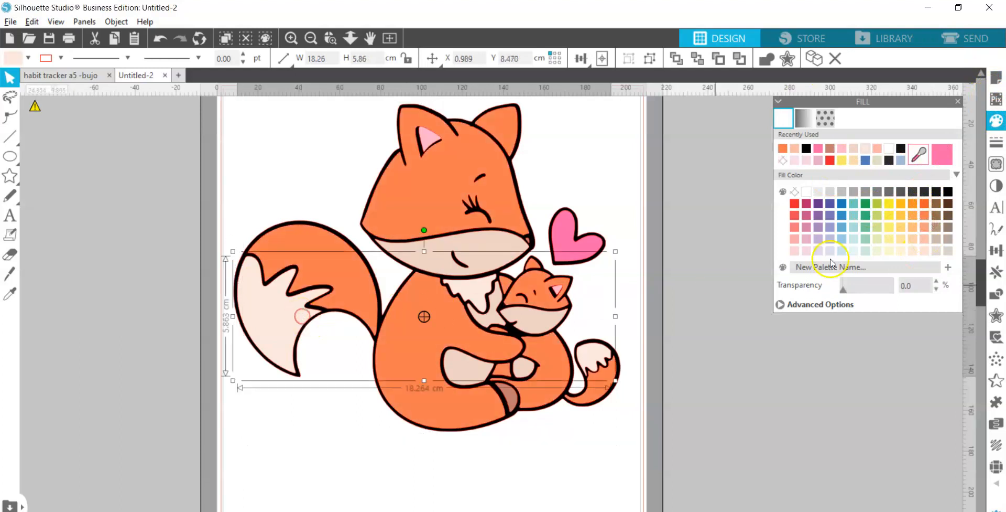
click(818, 191)
click(831, 193)
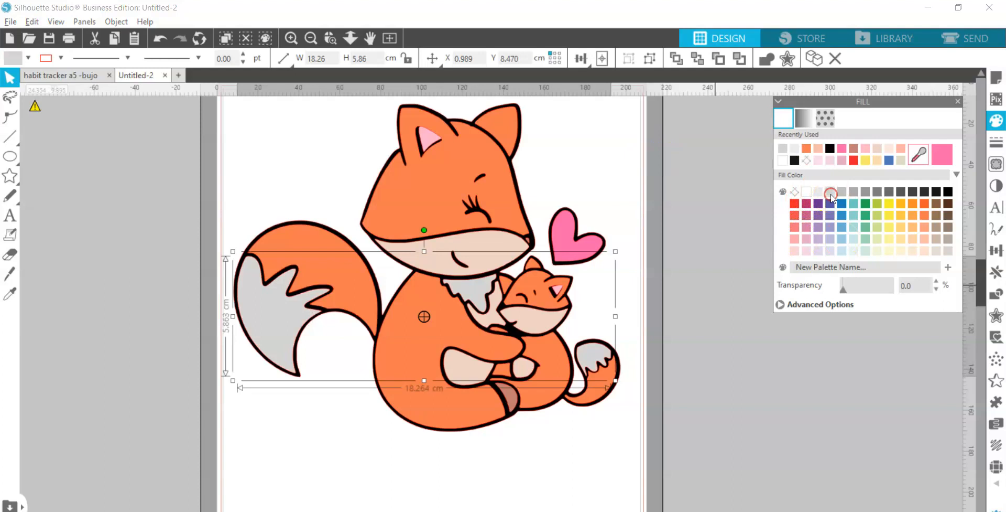
click(486, 249)
click(828, 192)
Select the orange group and compare the recoloured fox design with the original picture.
click(308, 39)
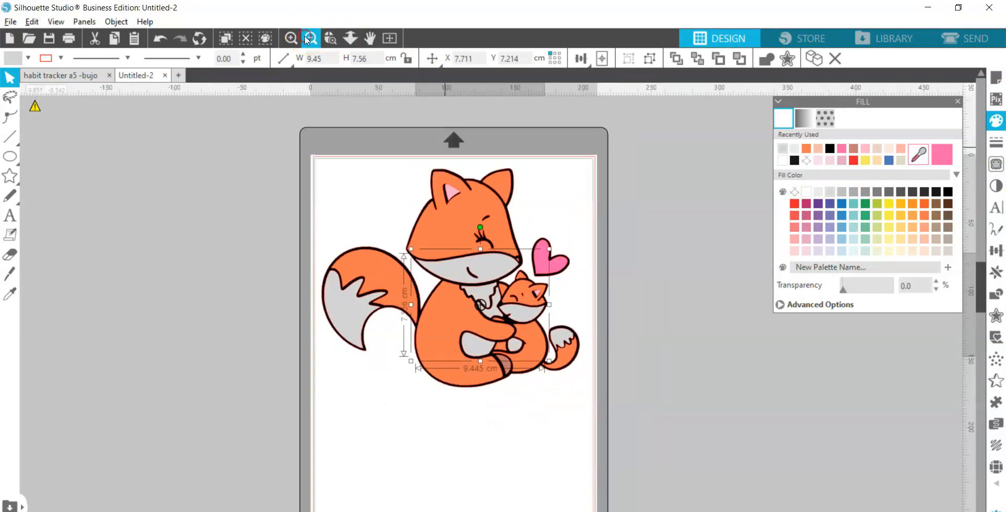
click(435, 237)
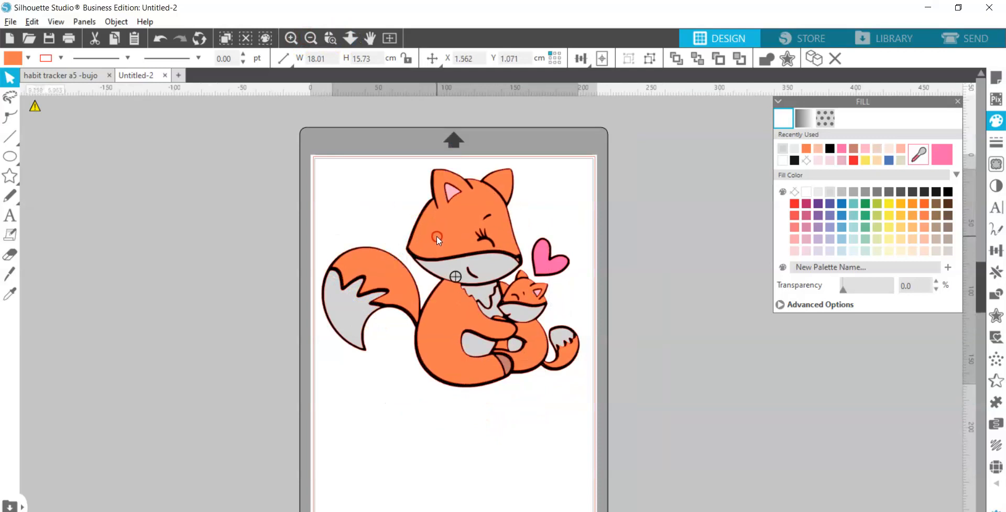
drag(442, 324, 441, 326)
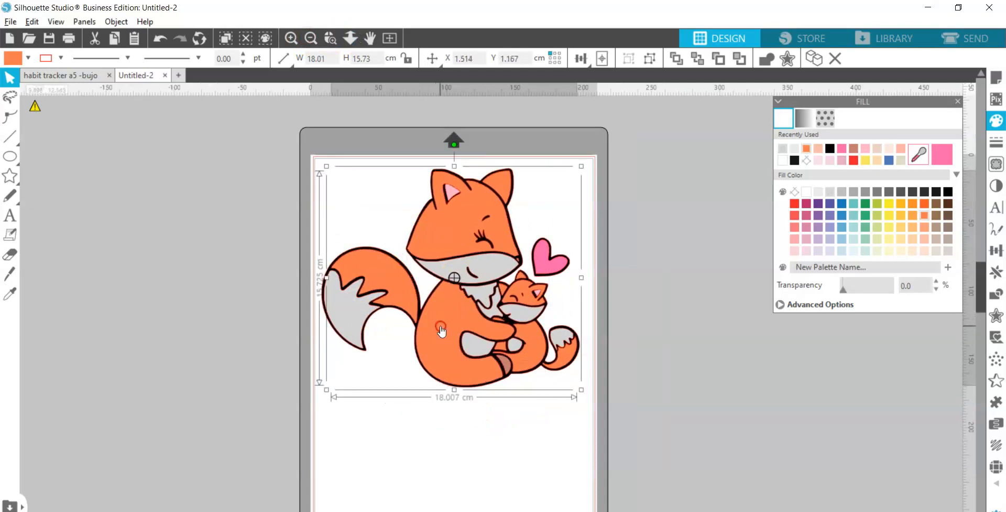
scroll(491, 302, left, 4)
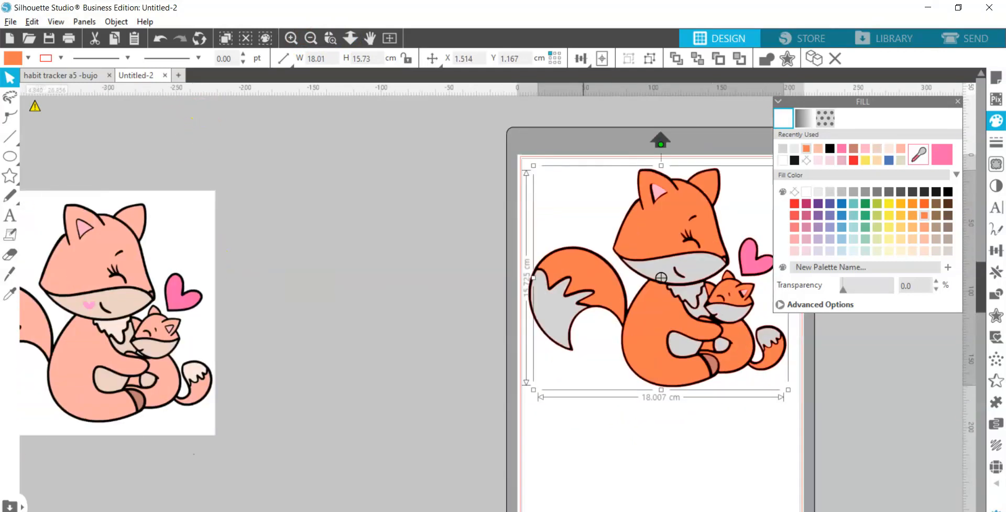